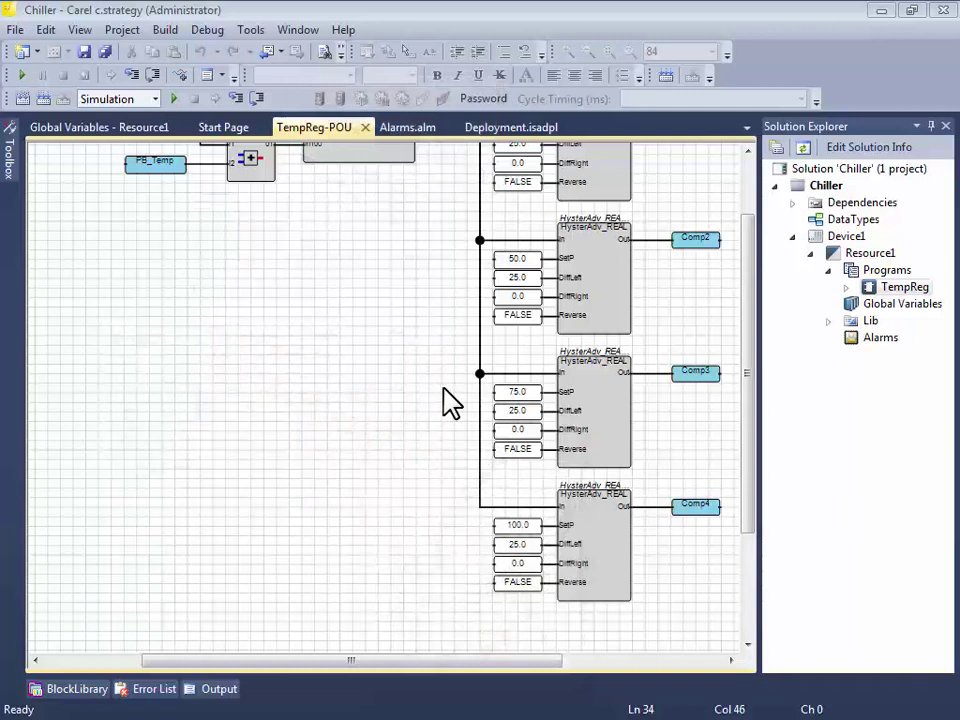
- Bring up the Windows Start menu to find Carel c.factory 1.4.73
{"action": "key", "text": "super"}
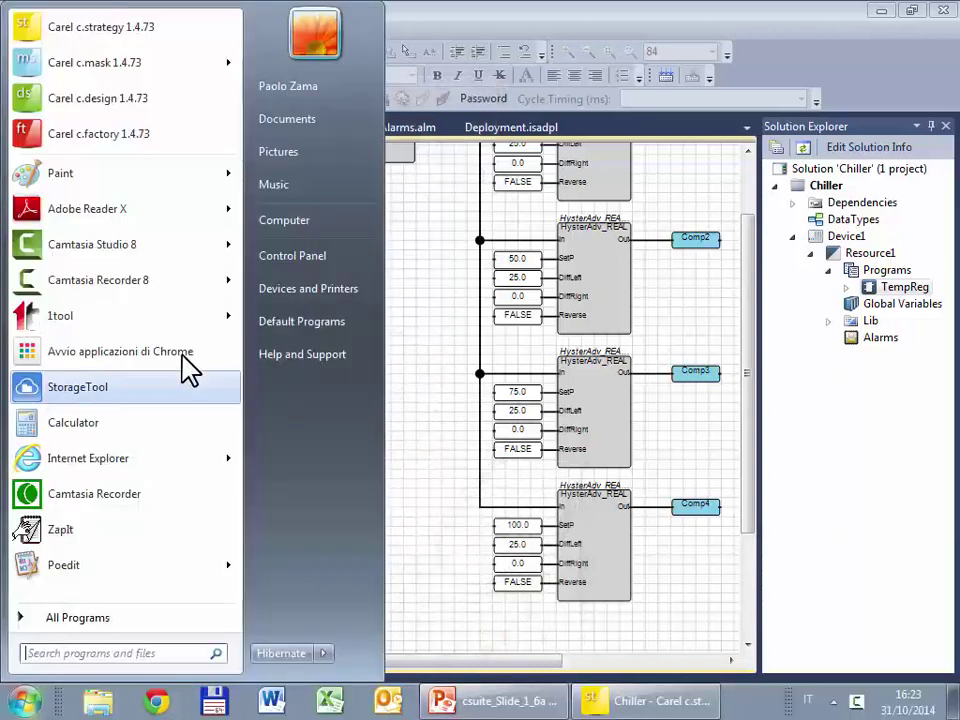
{"action": "left_click", "coordinate": [160, 140]}
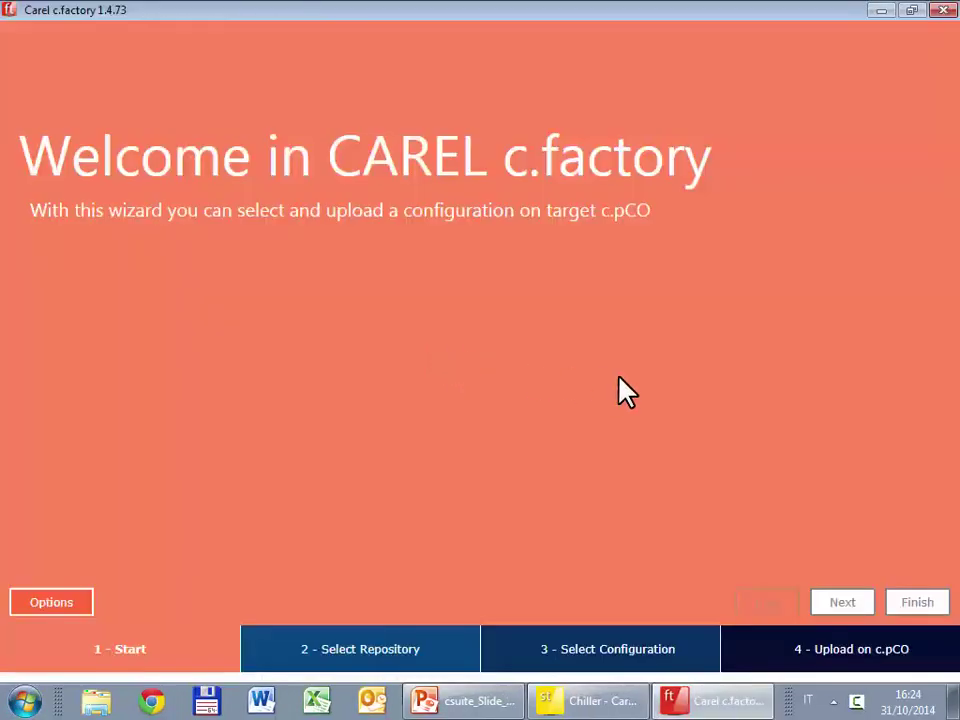
{"action": "left_click", "coordinate": [852, 606]}
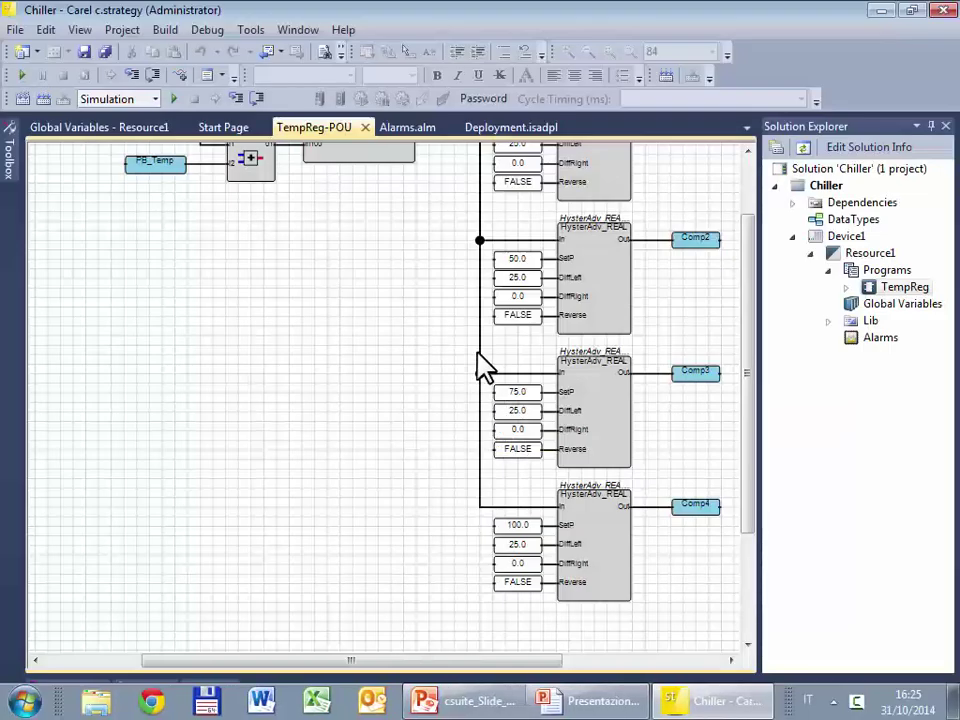
- Launch c.design from Tools, select the Chiller_4comp configuration, and start Upload to Device
{"action": "left_click", "coordinate": [262, 32]}
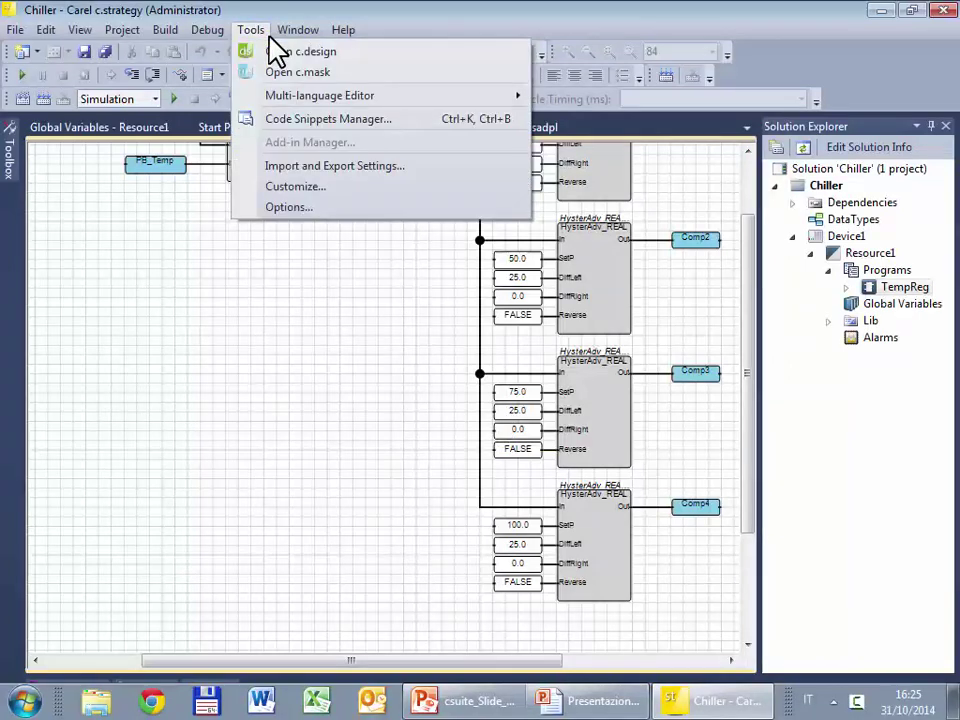
{"action": "left_click", "coordinate": [380, 55]}
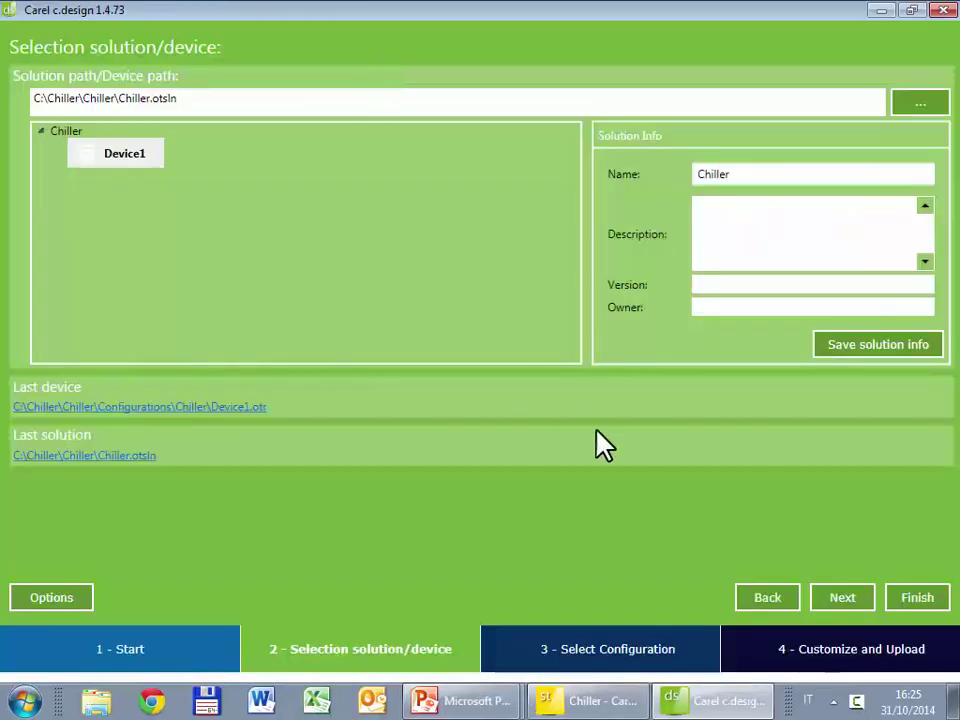
{"action": "left_click", "coordinate": [852, 598]}
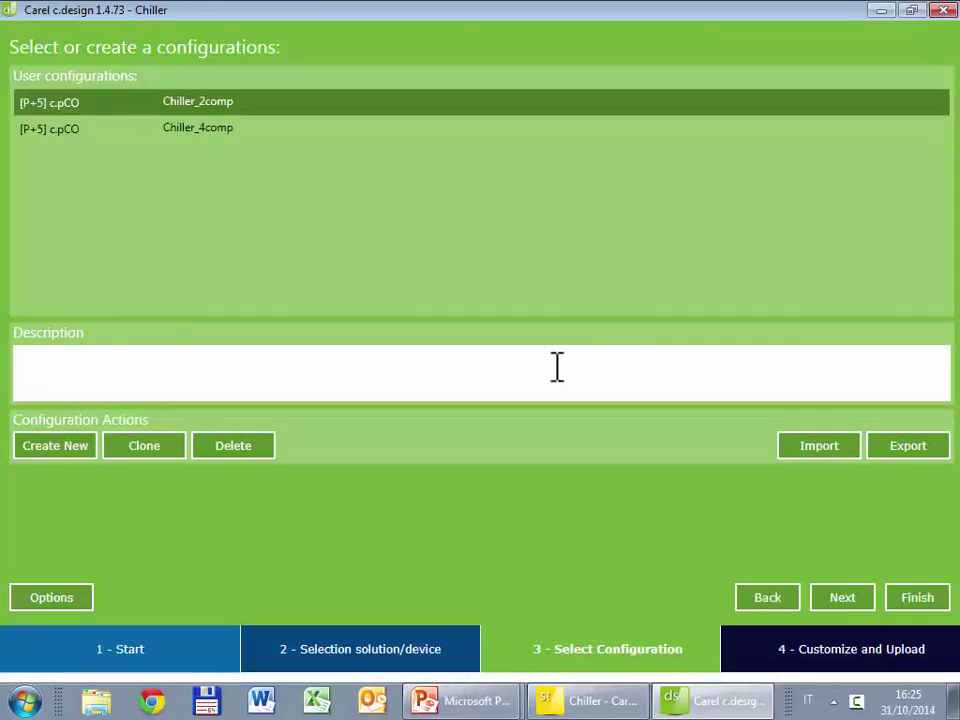
{"action": "left_click", "coordinate": [200, 136]}
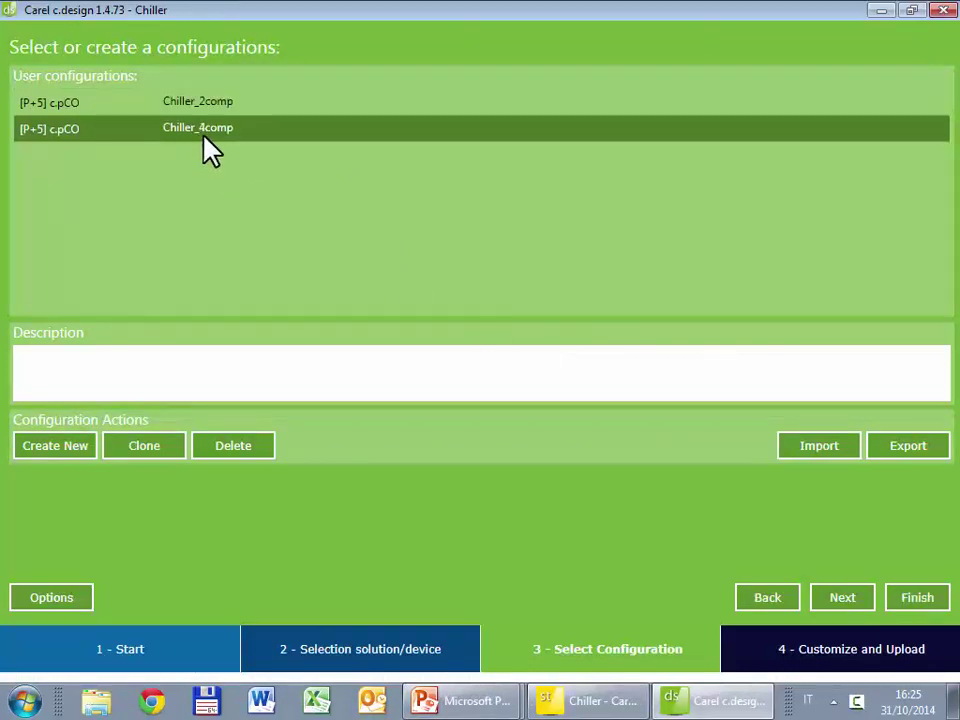
{"action": "left_click", "coordinate": [852, 606]}
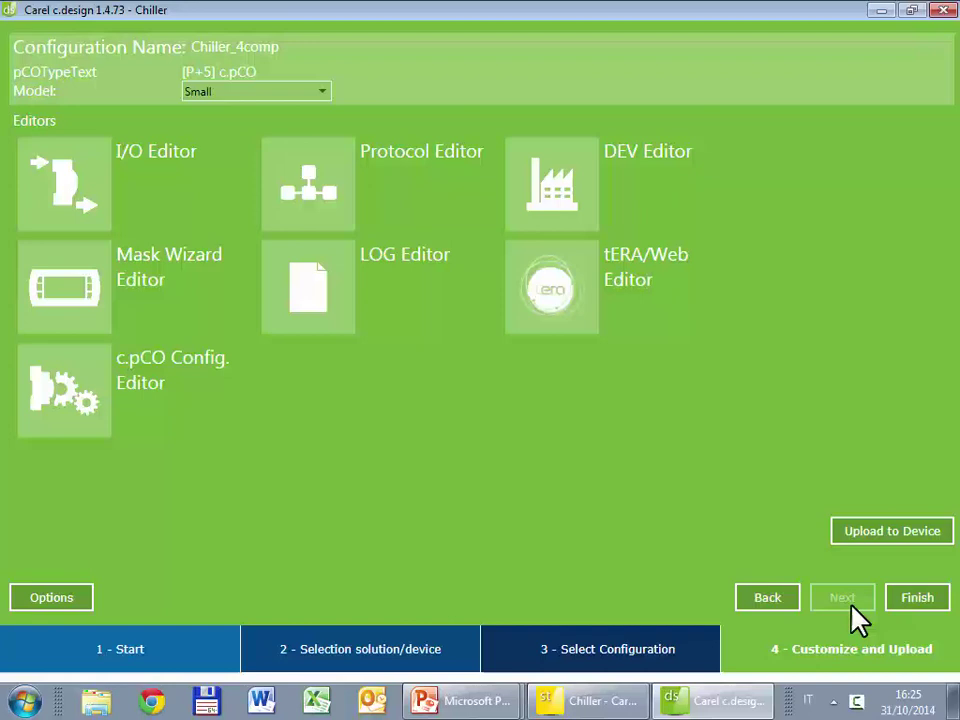
{"action": "left_click", "coordinate": [941, 532]}
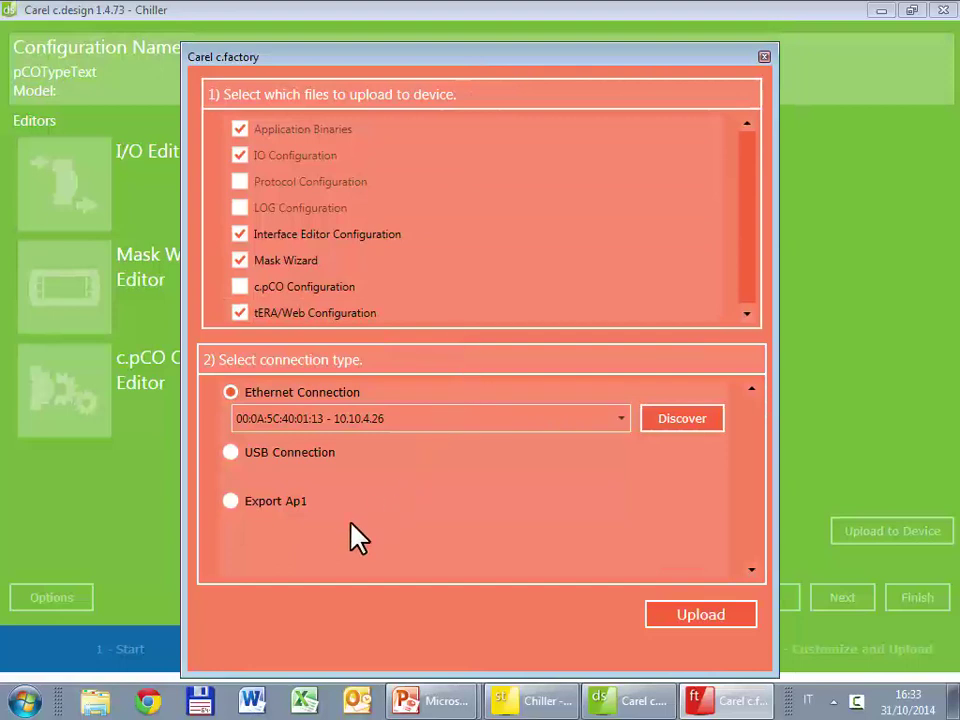
- Switch the upload connection to USB and choose the COM7 Carel controller port once it appears
{"action": "left_click", "coordinate": [231, 452]}
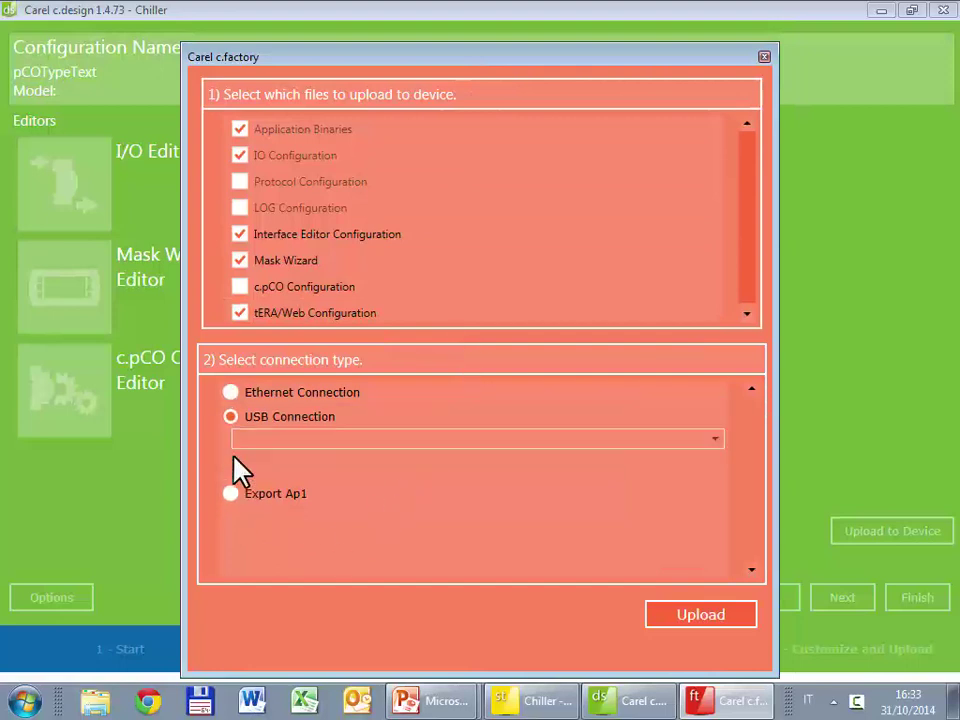
{"action": "left_click", "coordinate": [339, 439]}
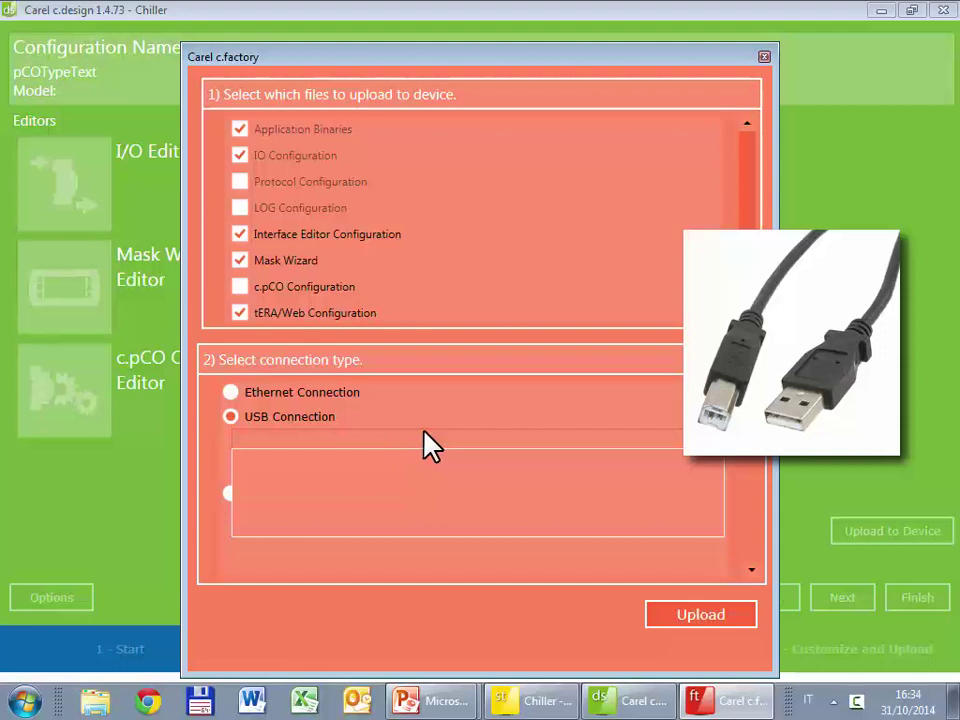
{"action": "left_click", "coordinate": [423, 433]}
{"action": "left_click", "coordinate": [423, 433]}
{"action": "left_click", "coordinate": [424, 436]}
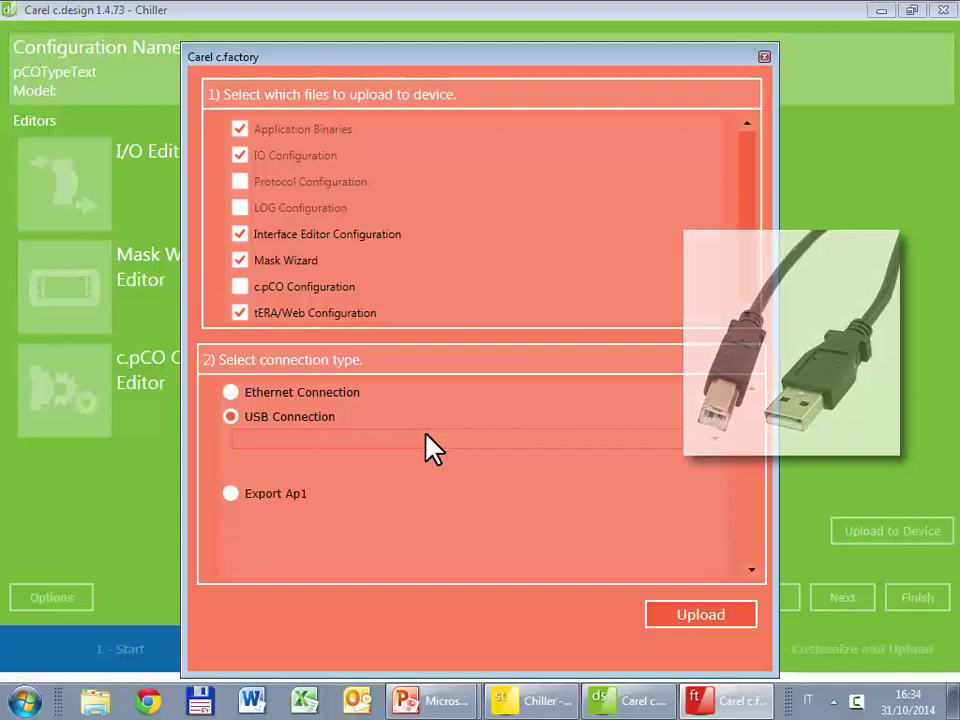
{"action": "left_click", "coordinate": [430, 440]}
{"action": "left_click", "coordinate": [430, 440]}
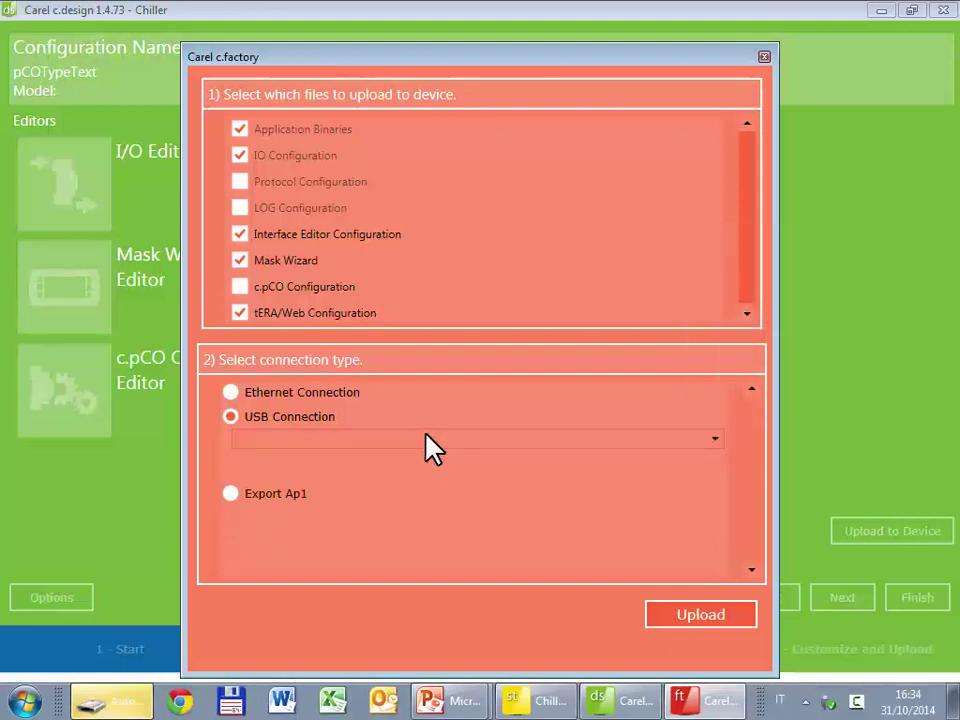
{"action": "left_click", "coordinate": [430, 440]}
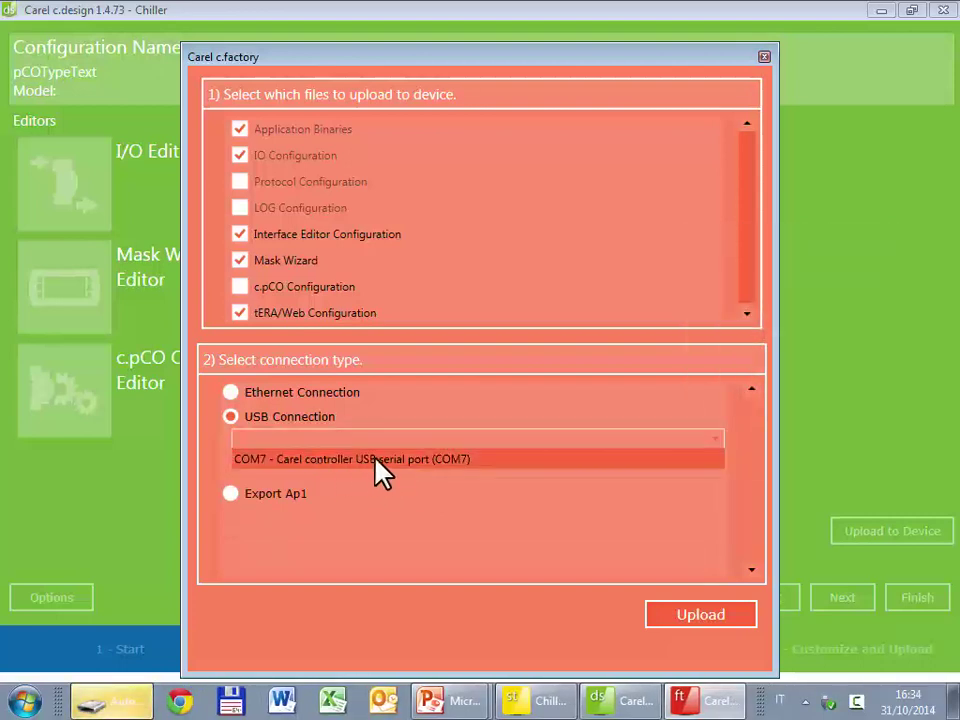
{"action": "left_click", "coordinate": [474, 461]}
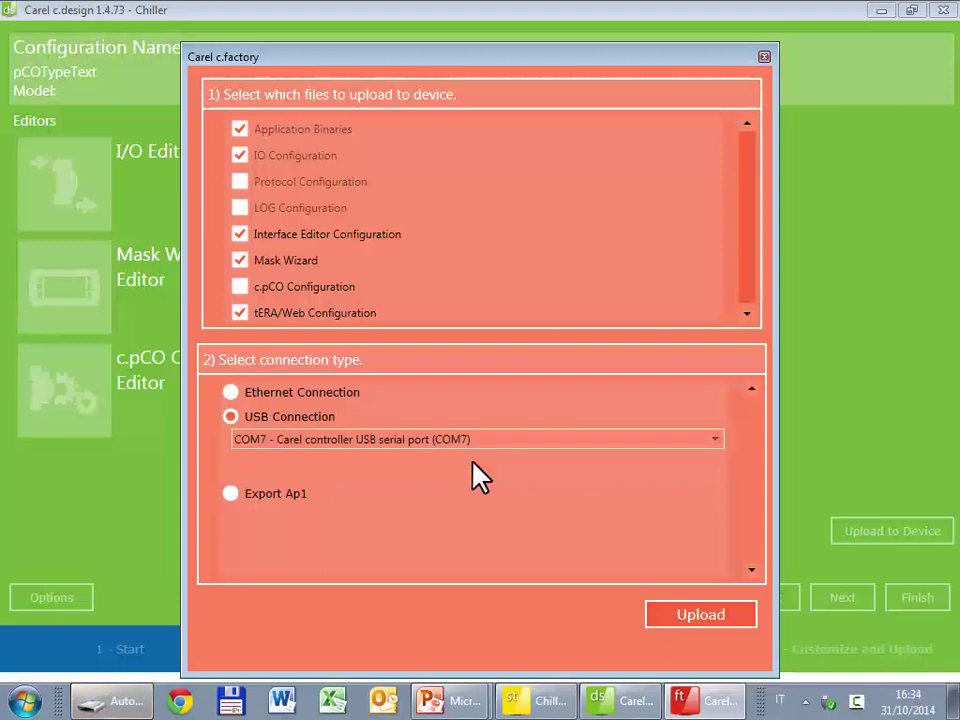
- Upload the Chiller_4comp files over USB, acknowledge the completed upload, and close c.factory
{"action": "left_click", "coordinate": [740, 617]}
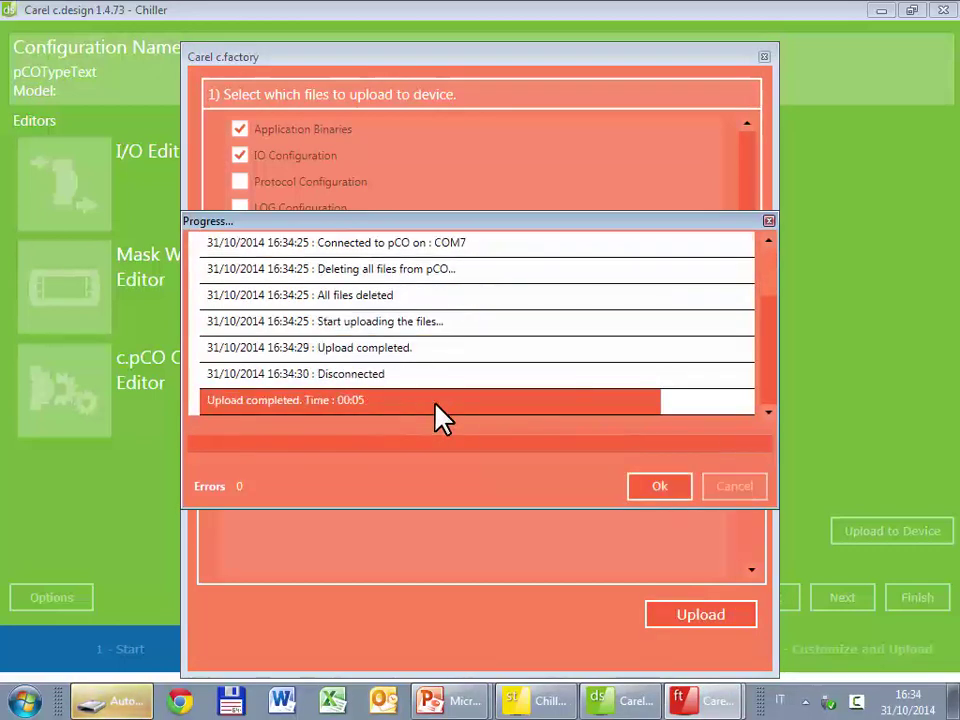
{"action": "left_click", "coordinate": [655, 487]}
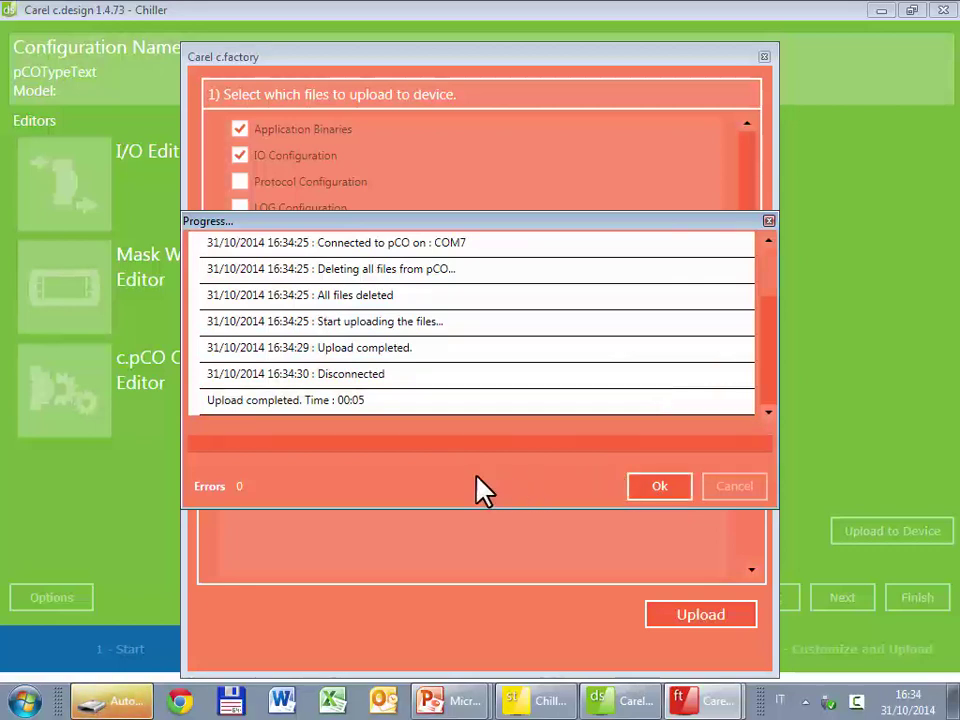
{"action": "left_click", "coordinate": [671, 499]}
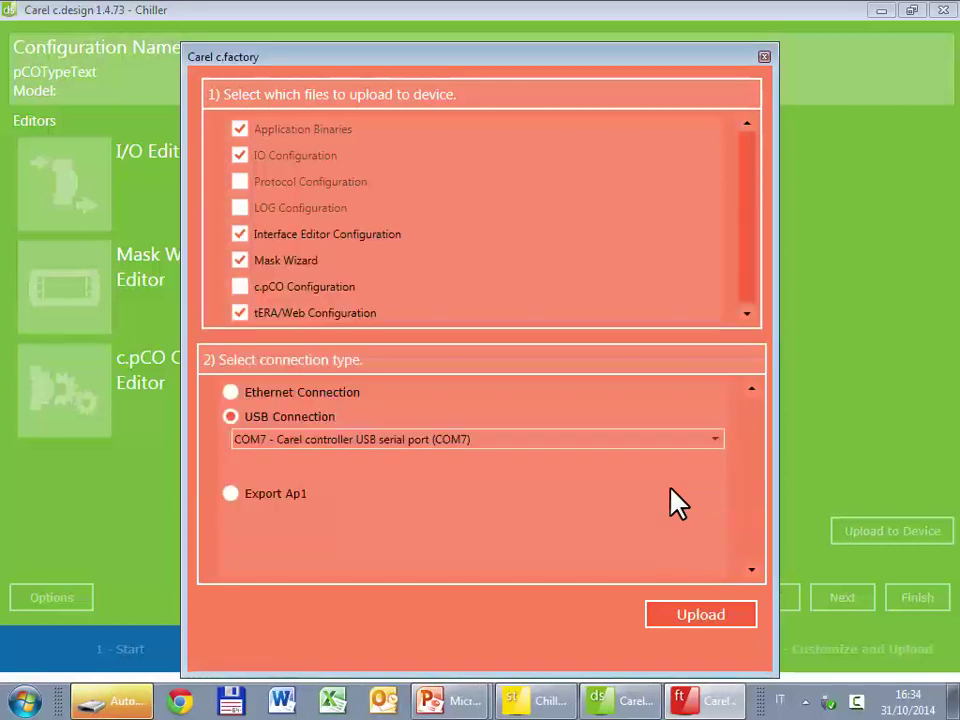
{"action": "left_click", "coordinate": [764, 57]}
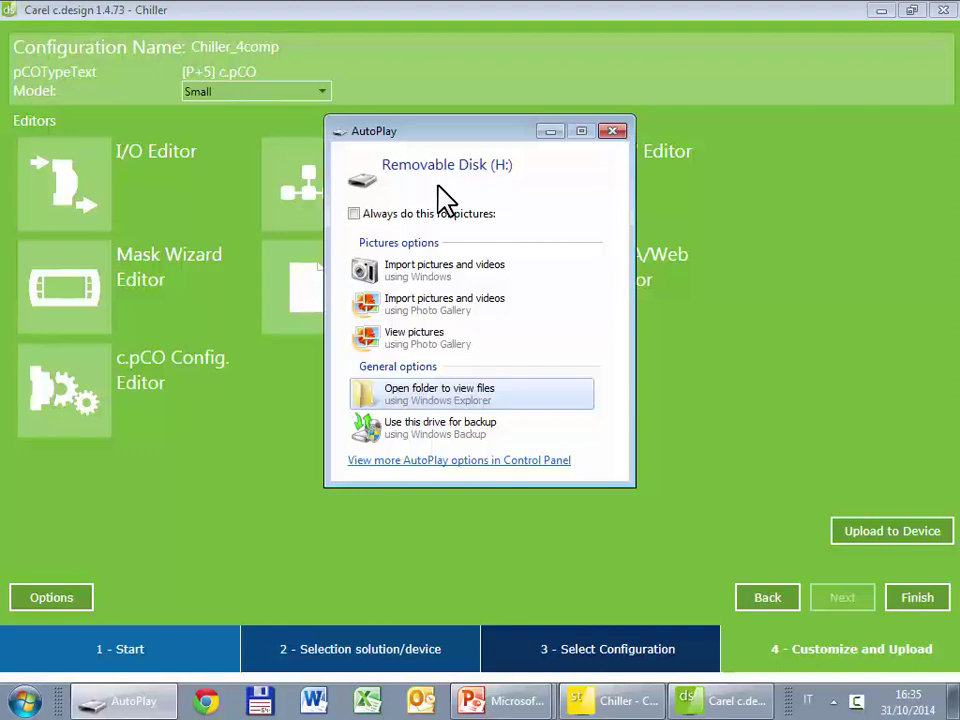
- Open Removable Disk (H:) from AutoPlay to view its files, then close the folder
{"action": "left_click", "coordinate": [400, 393]}
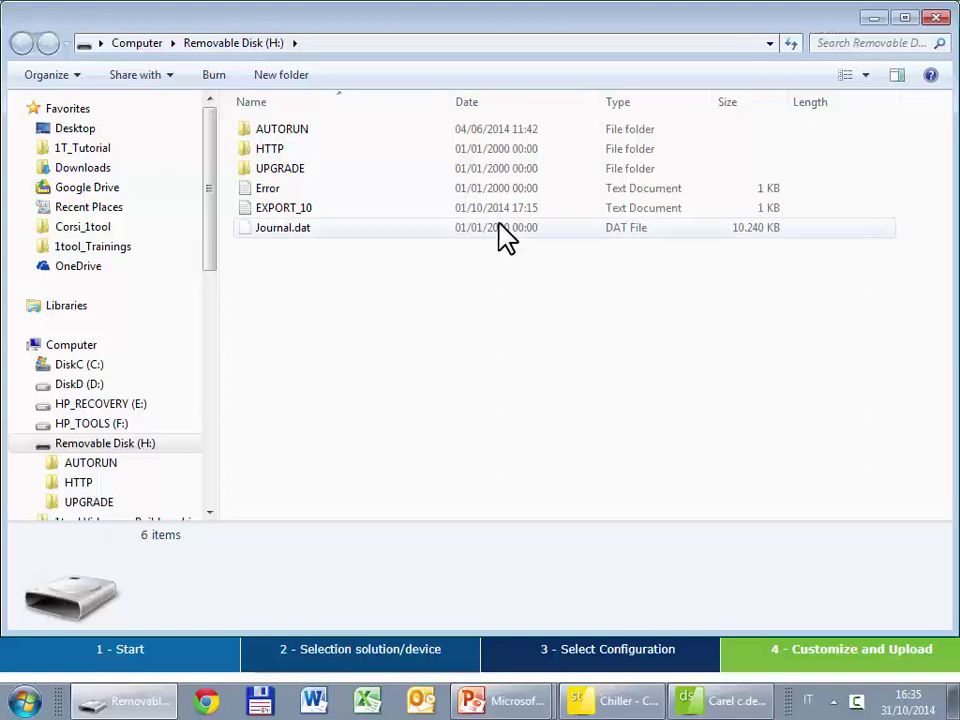
{"action": "left_click", "coordinate": [936, 19]}
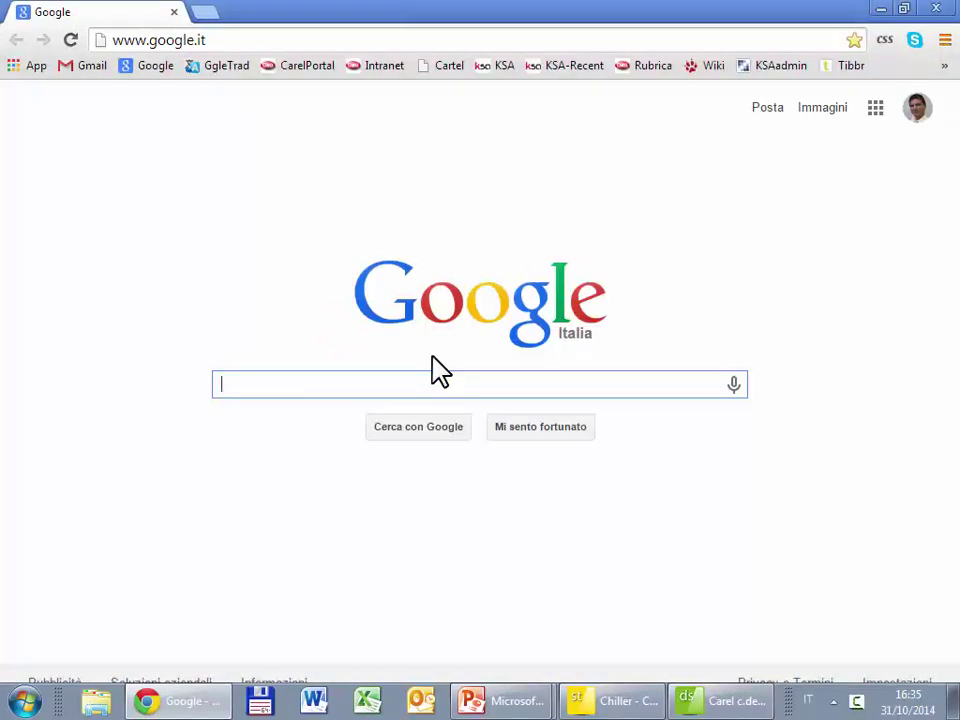
- Replace the Google address with 10.10.4.26 and load the controller's page
{"action": "left_click", "coordinate": [238, 39]}
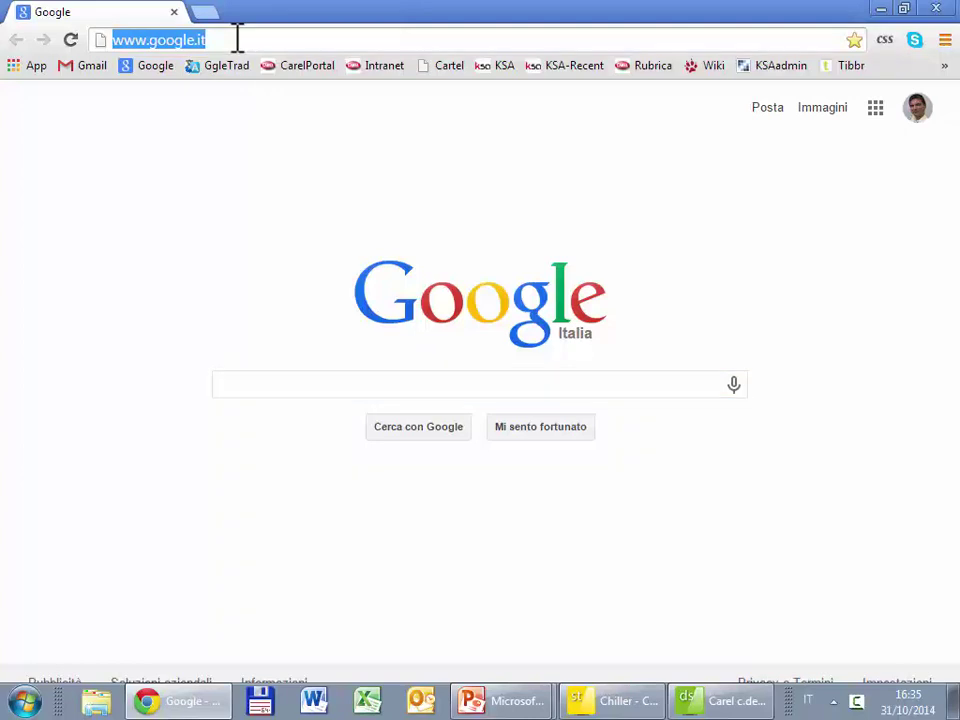
{"action": "type", "text": "10.10."}
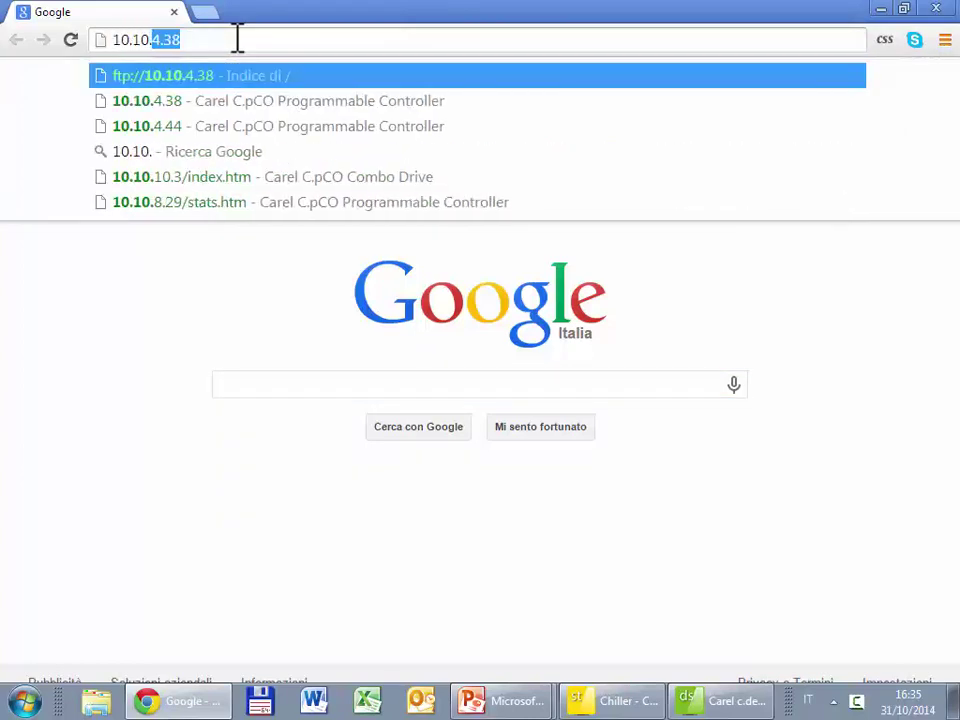
{"action": "type", "text": "4."}
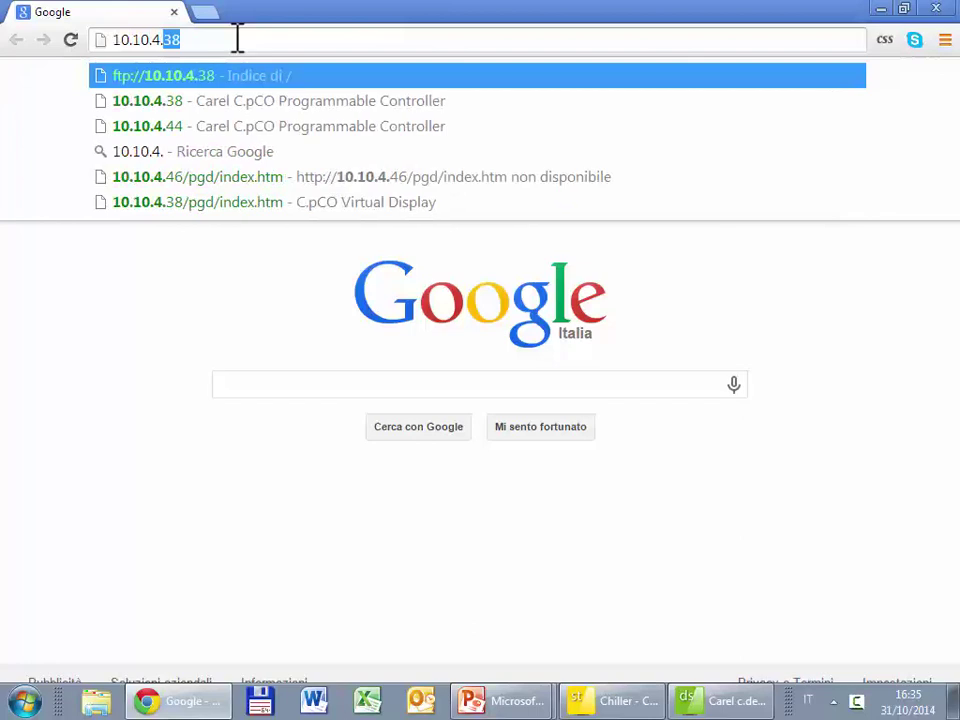
{"action": "type", "text": "26"}
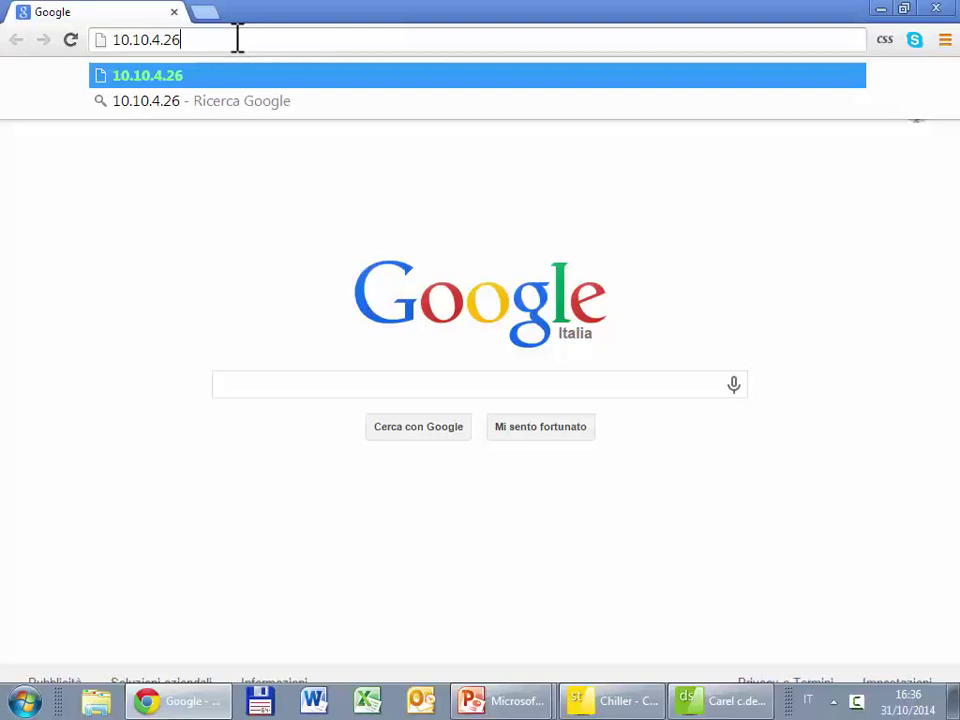
{"action": "key", "text": "Return"}
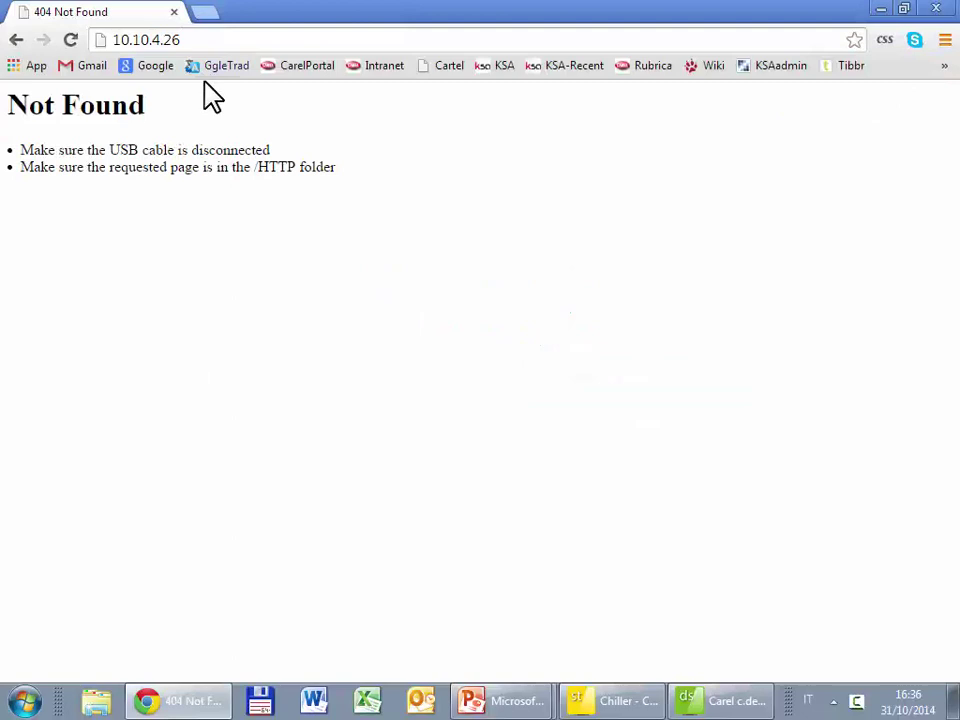
- Zoom in, highlight 'Make sure the USB cable is disconnected', then reload the page with F5
{"action": "scroll", "coordinate": [171, 208], "scroll_direction": "up", "scroll_amount": 4}
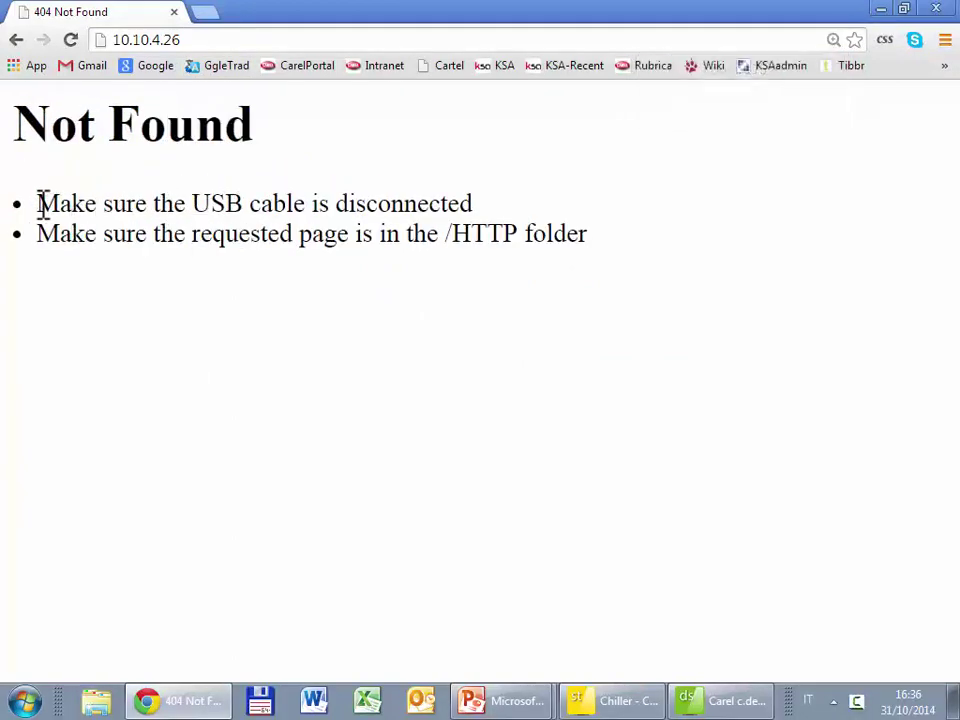
{"action": "left_click_drag", "start_coordinate": [42, 205], "coordinate": [549, 200]}
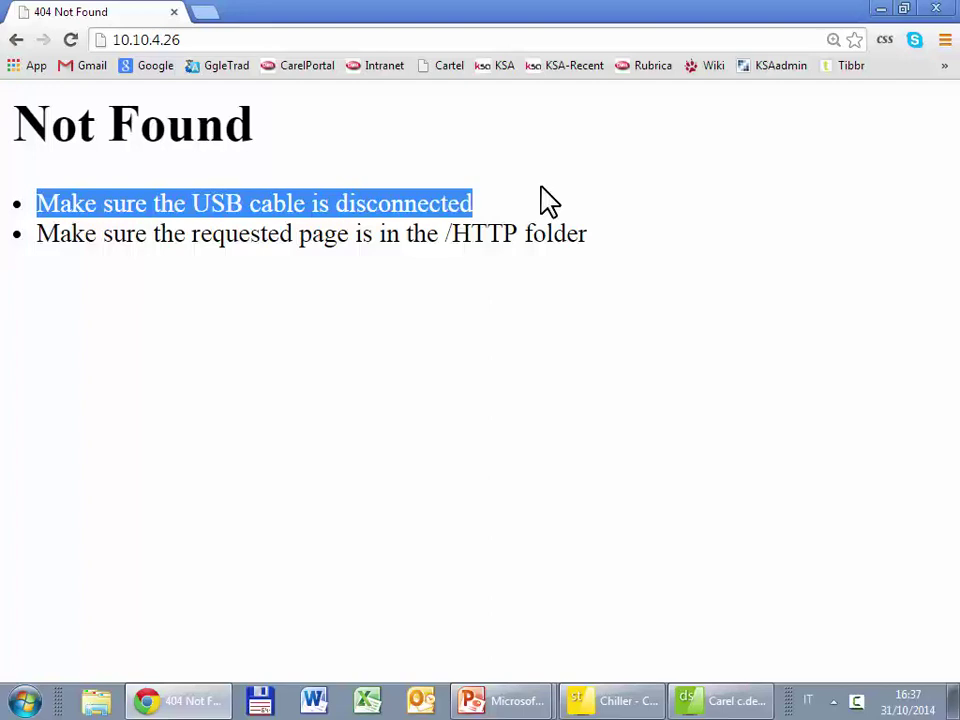
{"action": "key", "text": "F5"}
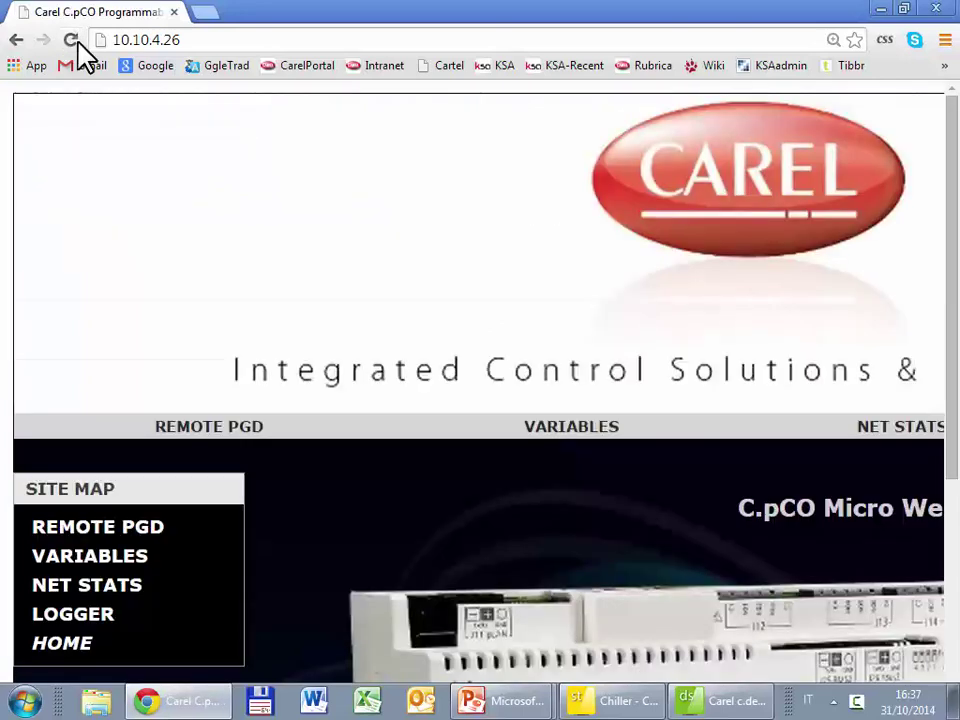
- Return the controller's web page to normal zoom size
{"action": "key", "text": "ctrl+minus"}
{"action": "key", "text": "ctrl+minus"}
{"action": "key", "text": "ctrl+minus"}
{"action": "key", "text": "ctrl+minus"}
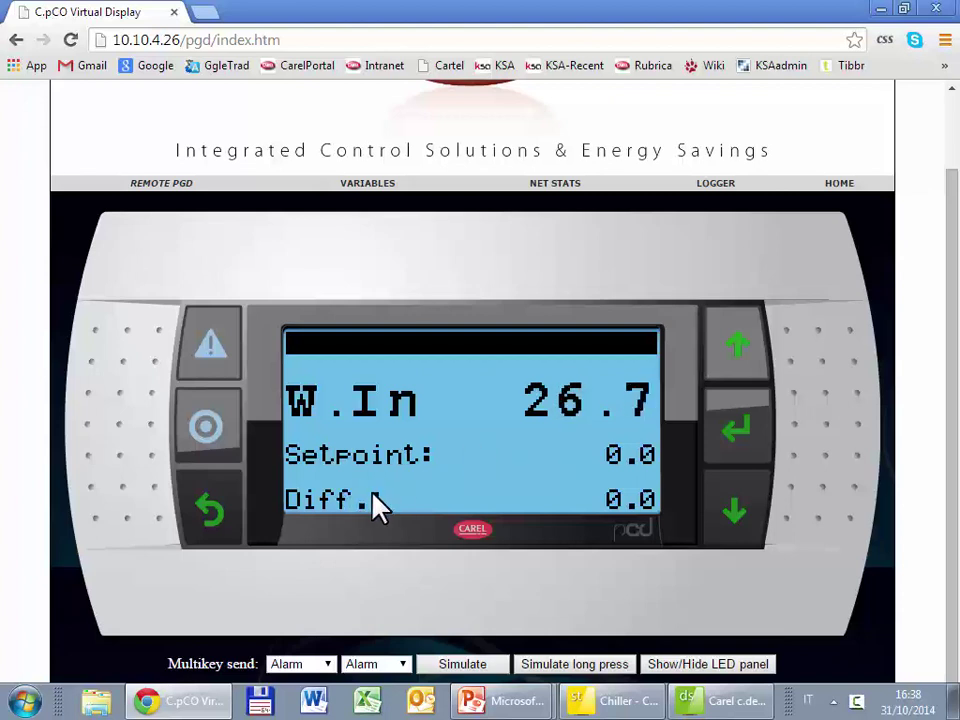
- Open the virtual PGD's main menu and step the selection down to Settings
{"action": "left_click", "coordinate": [207, 428]}
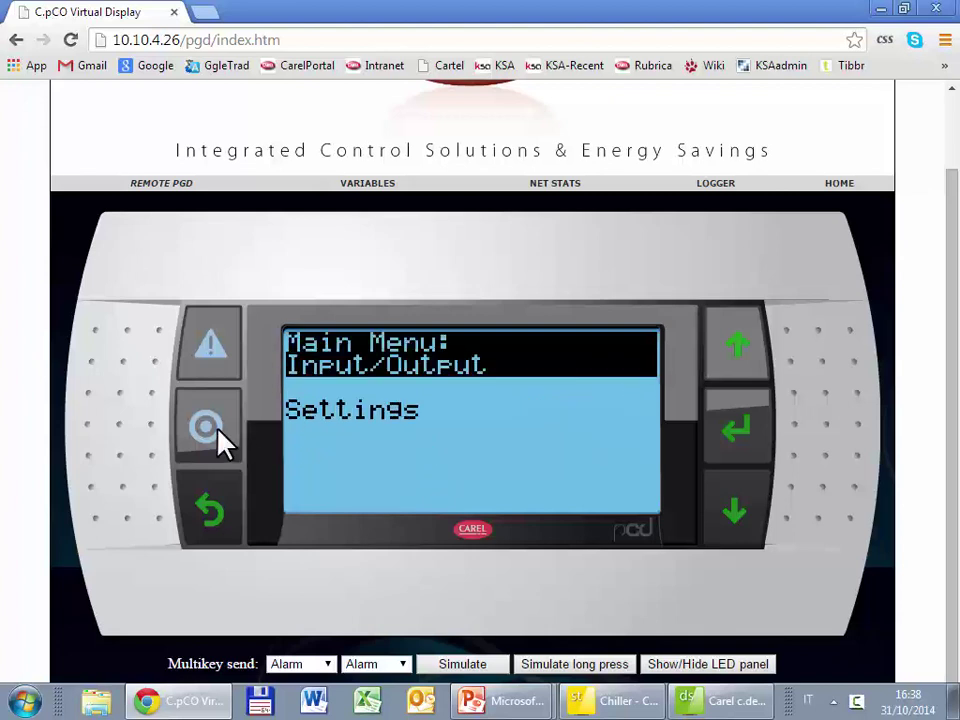
{"action": "left_click", "coordinate": [730, 500]}
{"action": "left_click", "coordinate": [730, 500]}
{"action": "left_click", "coordinate": [730, 500]}
{"action": "left_click", "coordinate": [730, 500]}
{"action": "left_click", "coordinate": [735, 510]}
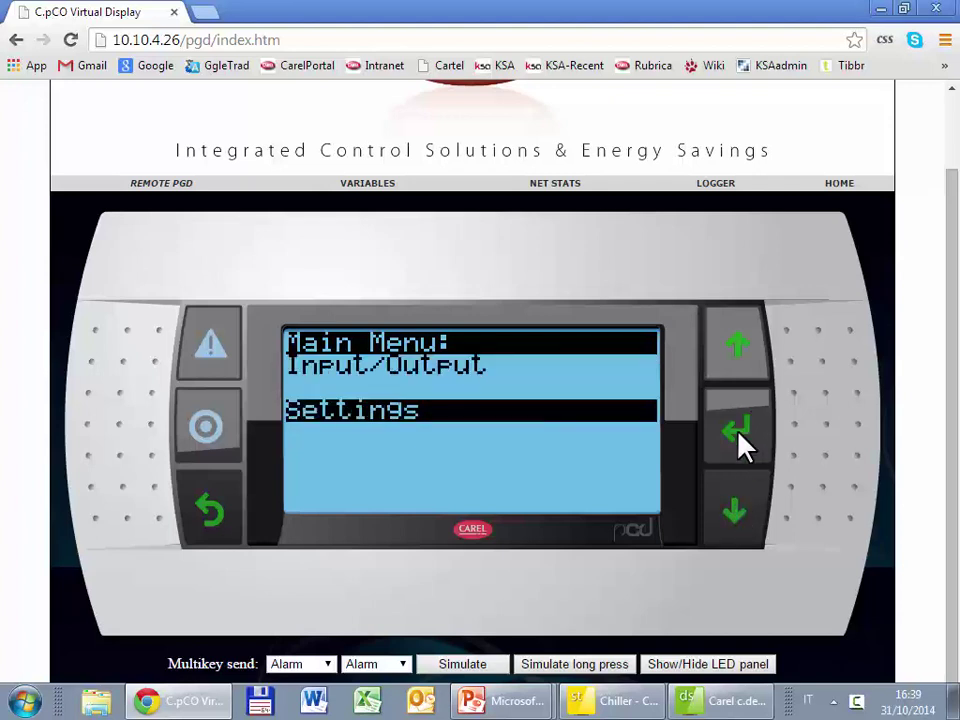
- Enter Settings and unlock it by entering the password digit by digit
{"action": "left_click", "coordinate": [737, 430]}
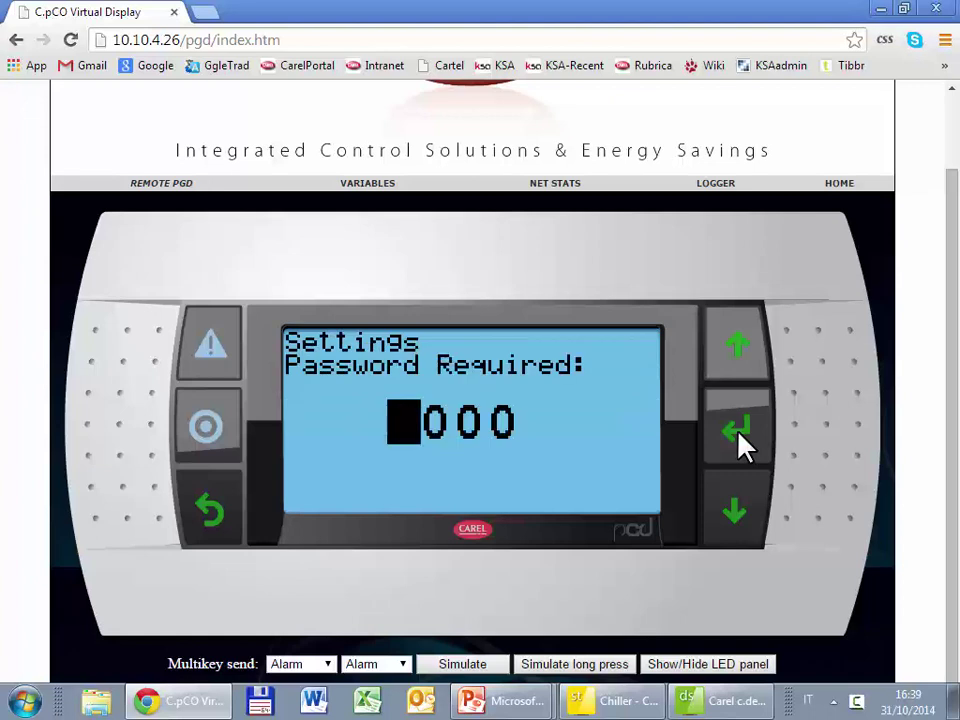
{"action": "left_click", "coordinate": [755, 375]}
{"action": "left_click", "coordinate": [737, 350]}
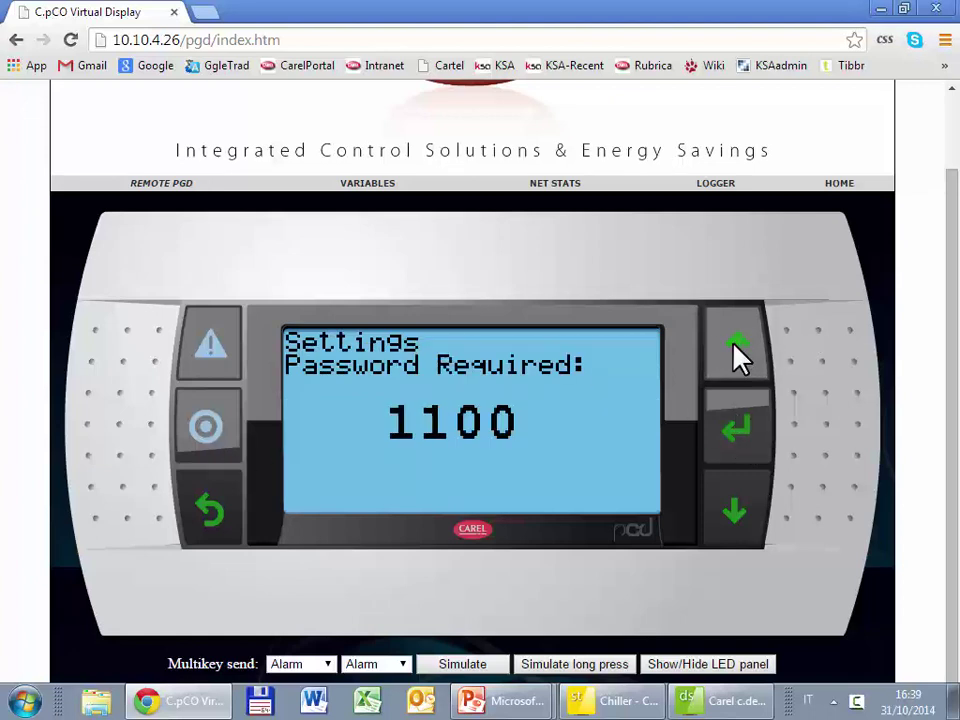
{"action": "left_click", "coordinate": [208, 432]}
{"action": "left_click", "coordinate": [195, 437]}
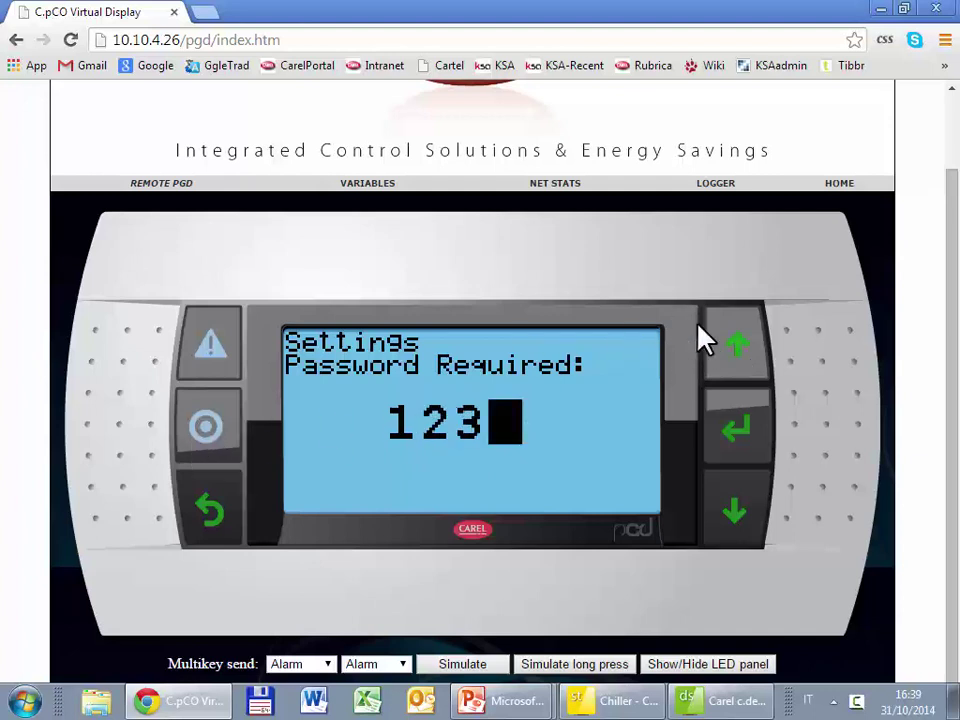
{"action": "left_click", "coordinate": [733, 342]}
{"action": "left_click", "coordinate": [733, 342]}
{"action": "left_click", "coordinate": [733, 342]}
{"action": "left_click", "coordinate": [733, 342]}
{"action": "left_click", "coordinate": [222, 437]}
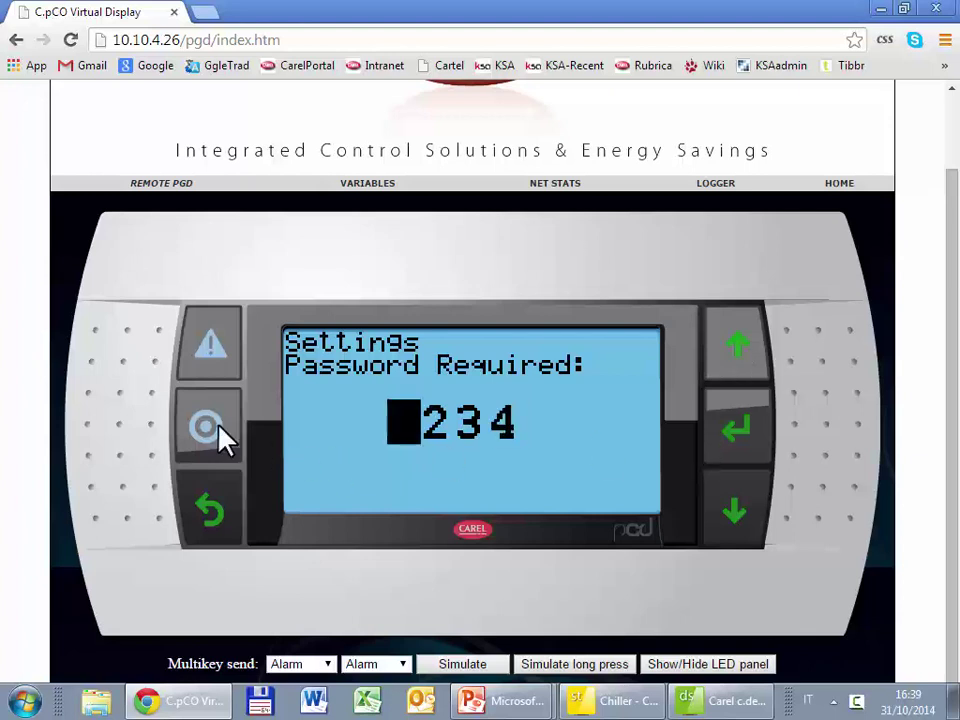
{"action": "left_click", "coordinate": [735, 427]}
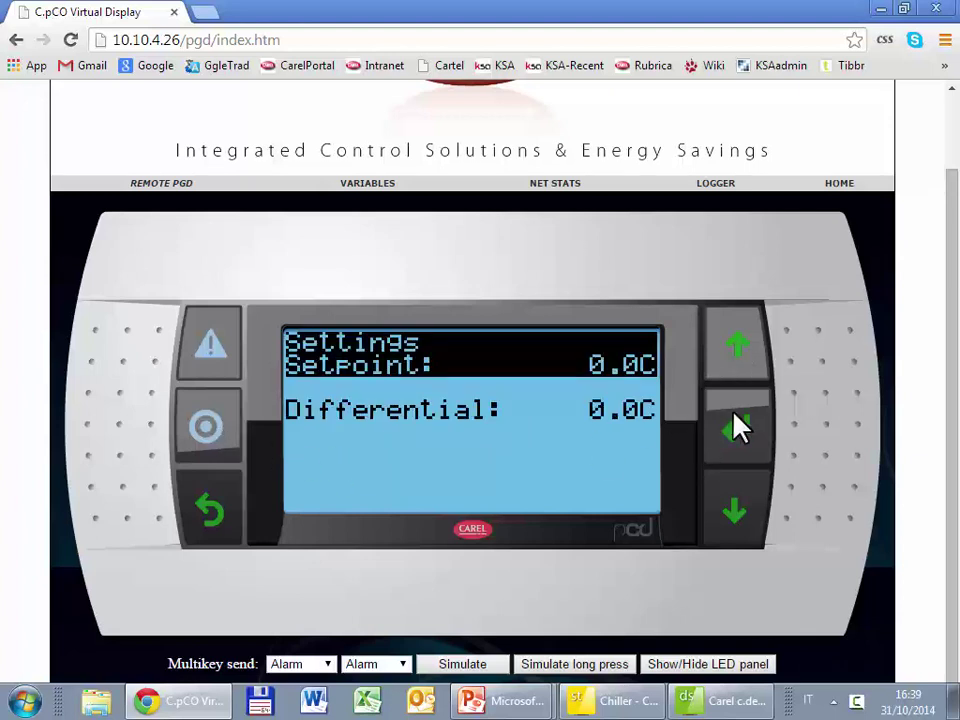
- Raise the Setpoint to 12.0C and confirm it
{"action": "left_click", "coordinate": [746, 410]}
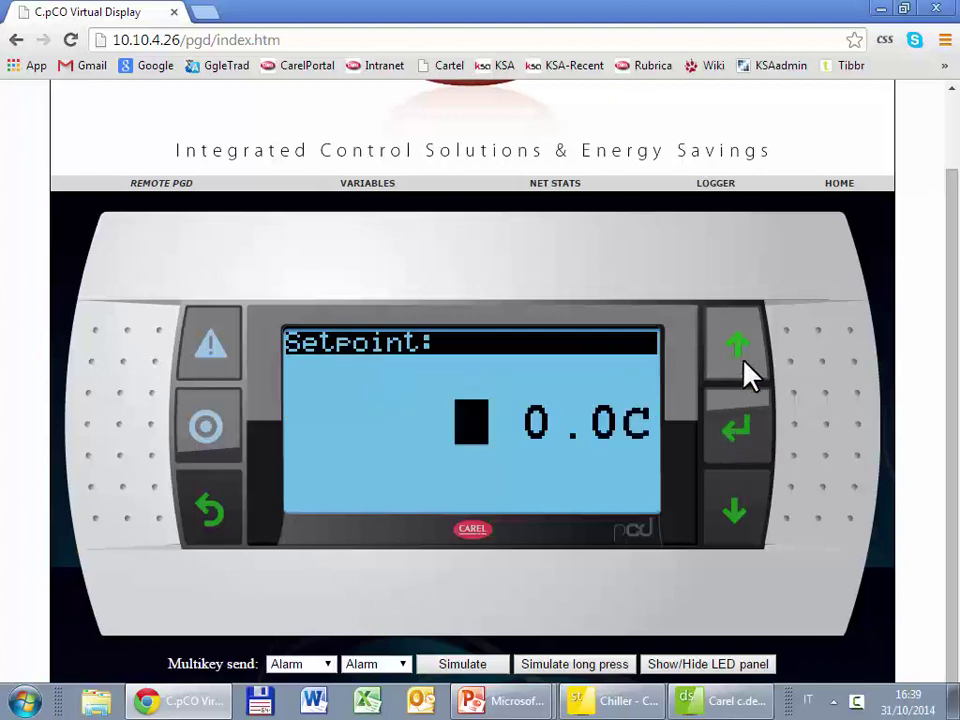
{"action": "left_click", "coordinate": [750, 347]}
{"action": "left_click", "coordinate": [750, 347]}
{"action": "mouse_move", "coordinate": [755, 358]}
{"action": "left_mouse_down"}
{"action": "mouse_move", "coordinate": [752, 350]}
{"action": "mouse_move", "coordinate": [754, 358]}
{"action": "left_mouse_up"}
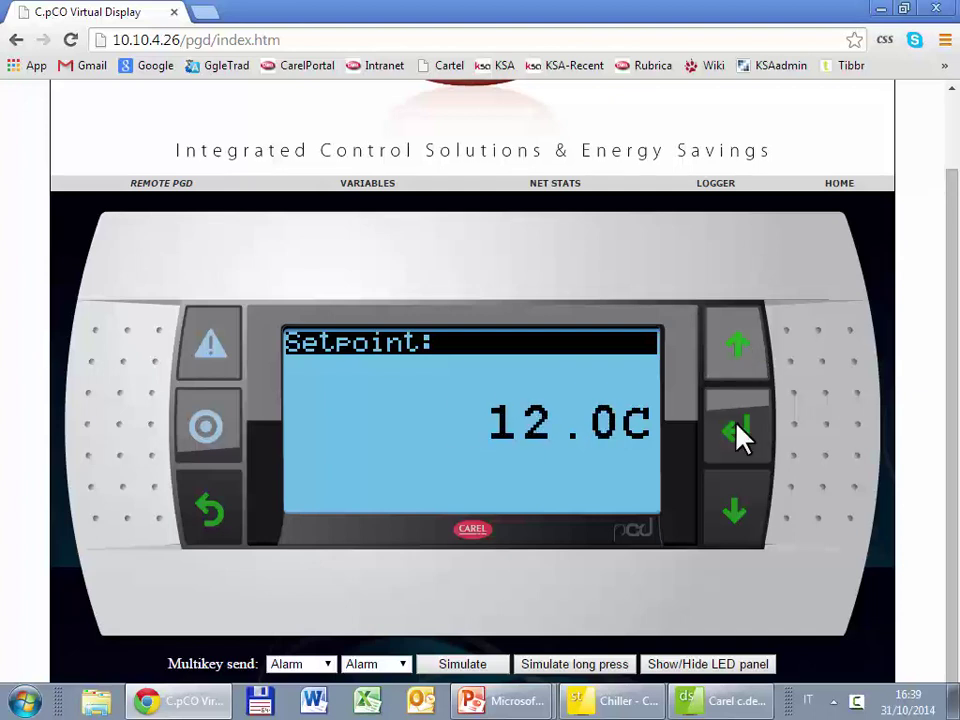
{"action": "left_click", "coordinate": [740, 435]}
{"action": "left_click", "coordinate": [740, 435]}
- Lower the Differential to 4.0C, confirm, and exit back to the main menu
{"action": "left_click", "coordinate": [735, 516]}
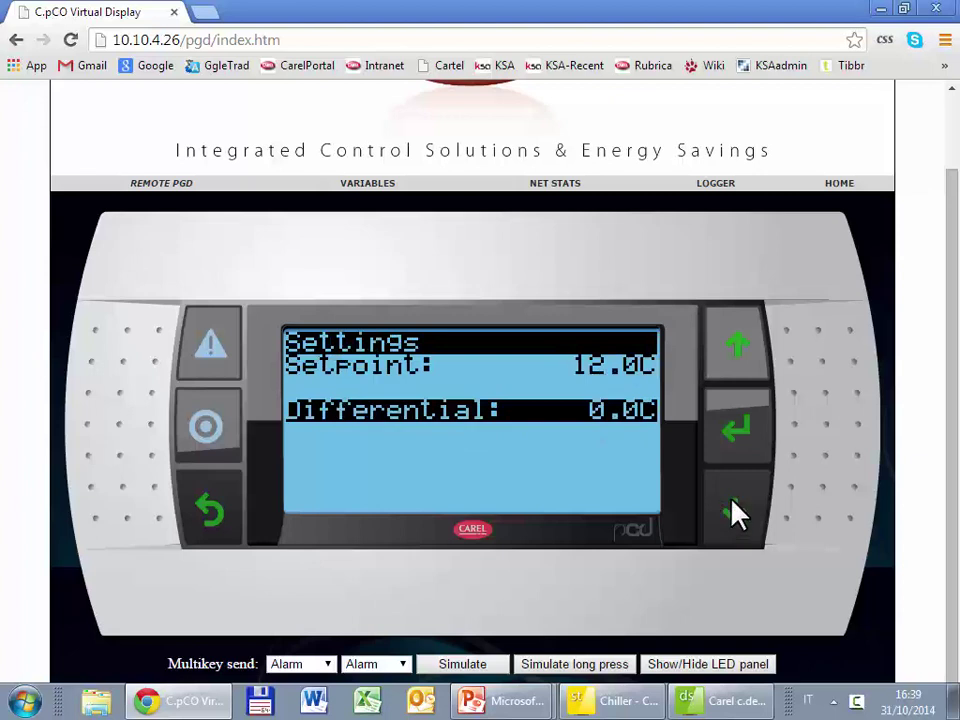
{"action": "left_click", "coordinate": [752, 445]}
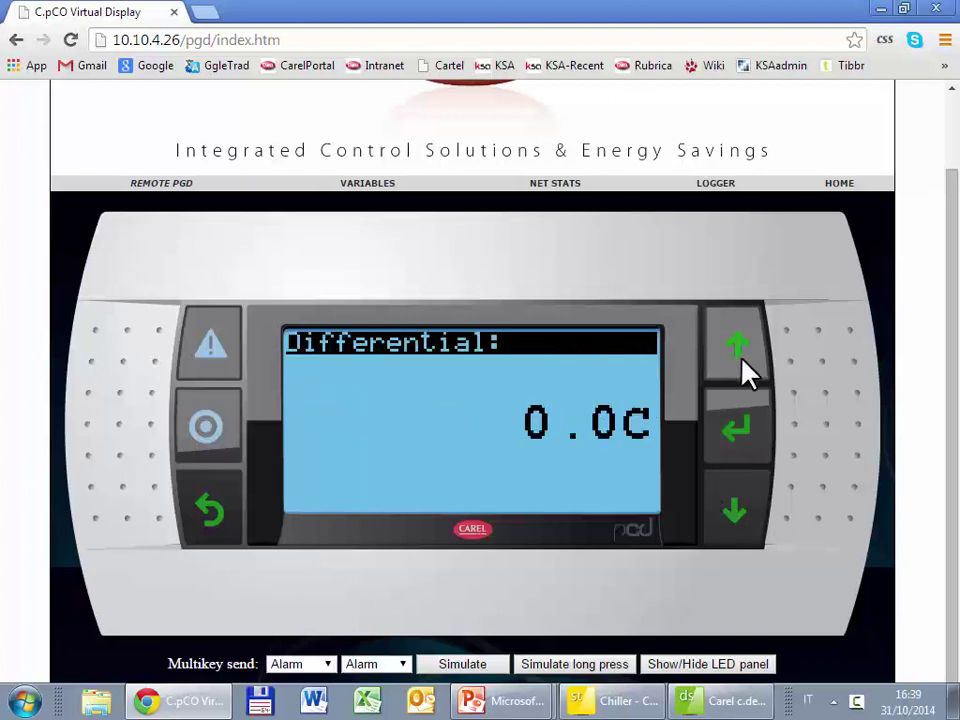
{"action": "left_click", "coordinate": [727, 515]}
{"action": "left_click_drag", "start_coordinate": [727, 515], "coordinate": [722, 514]}
{"action": "left_click", "coordinate": [735, 448]}
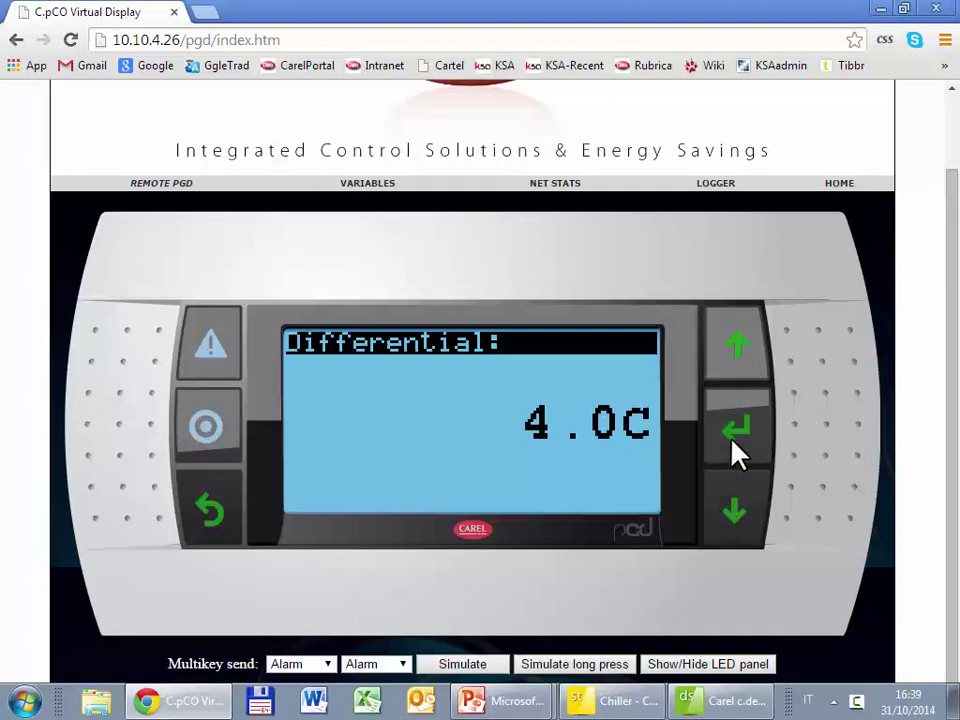
{"action": "left_click", "coordinate": [222, 524]}
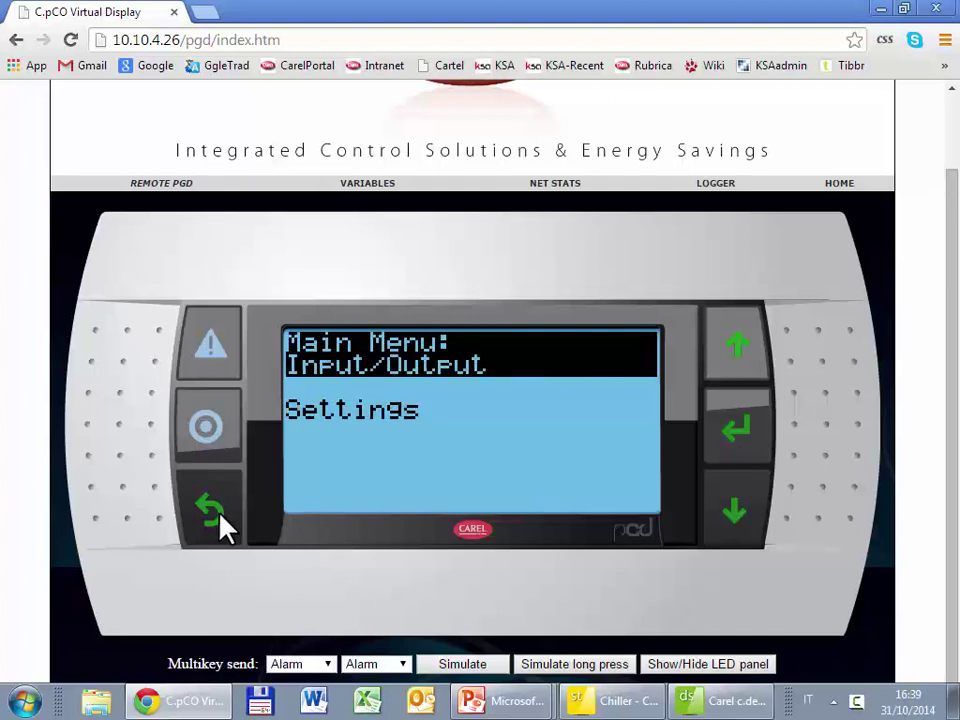
- Review the Compressor 1–2 states and In temperature on the PGD's Input/Output pages, then return to the main W.In screen
{"action": "left_click", "coordinate": [750, 436]}
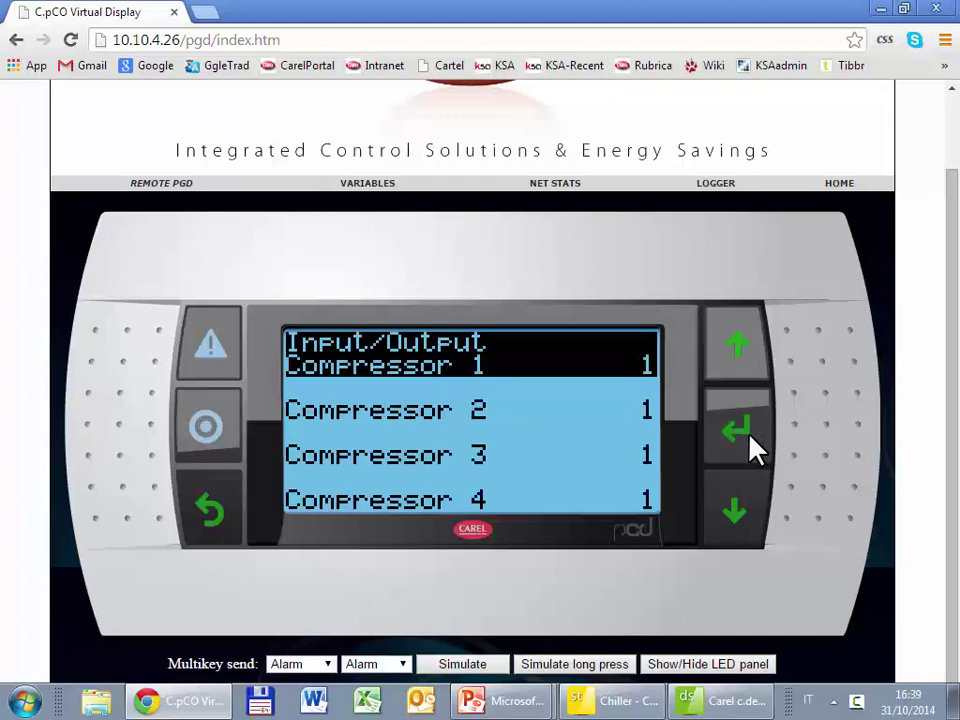
{"action": "left_click", "coordinate": [748, 498]}
{"action": "left_click", "coordinate": [743, 502]}
{"action": "left_click", "coordinate": [743, 502]}
{"action": "left_click", "coordinate": [743, 502]}
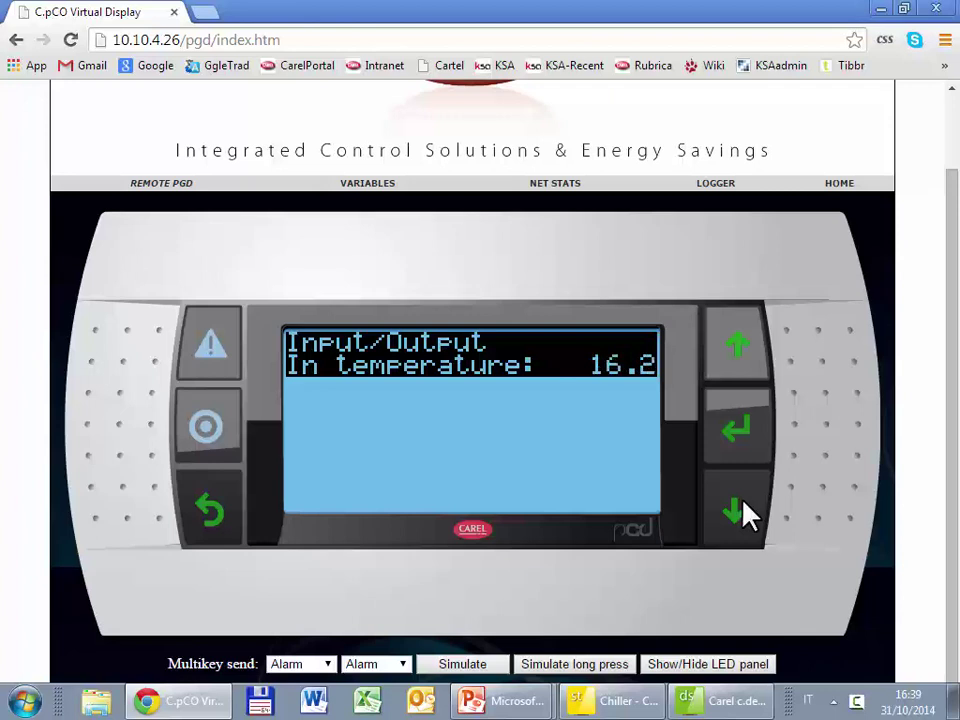
{"action": "left_click", "coordinate": [743, 366]}
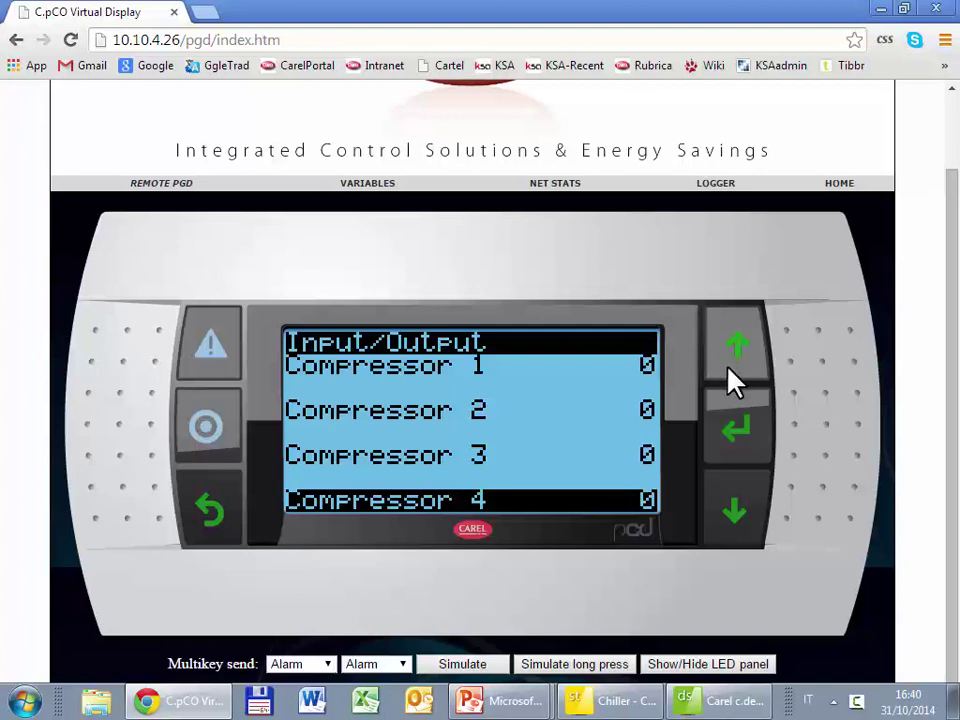
{"action": "left_click", "coordinate": [209, 514]}
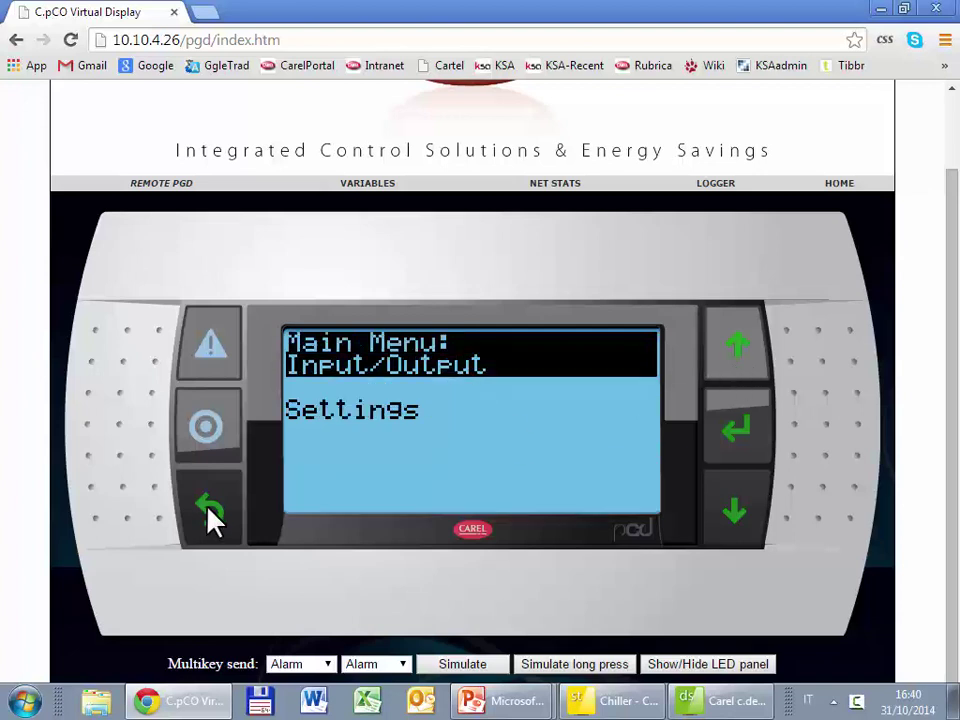
{"action": "left_click", "coordinate": [209, 514]}
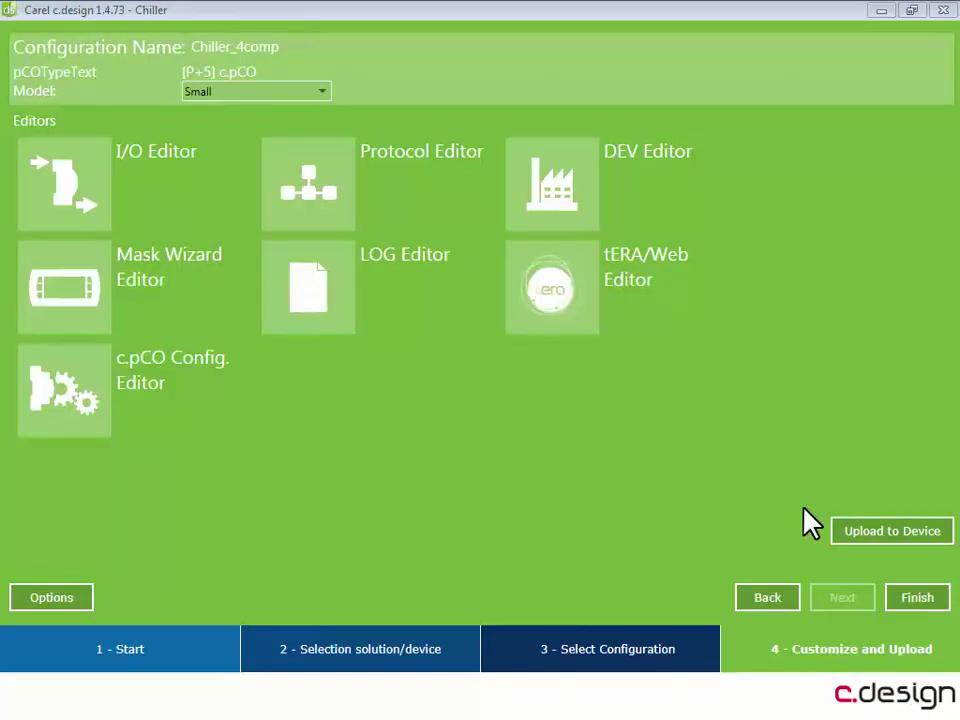
- Step back through the wizard, reselect the Chiller_4comp configuration, and compile it for device upload
{"action": "left_click", "coordinate": [769, 600]}
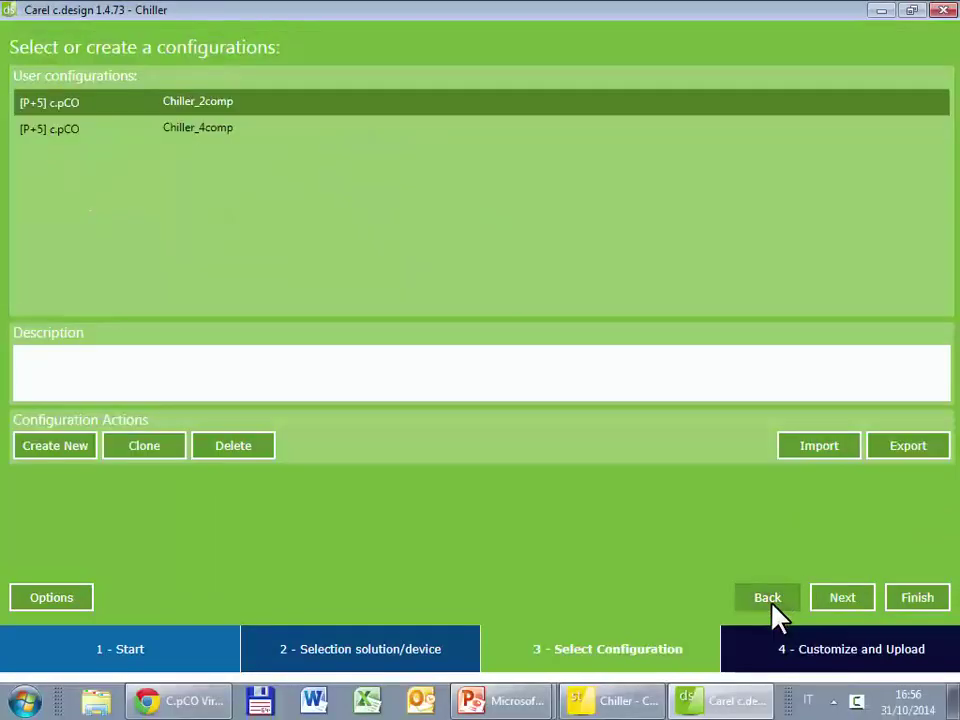
{"action": "left_click", "coordinate": [770, 598]}
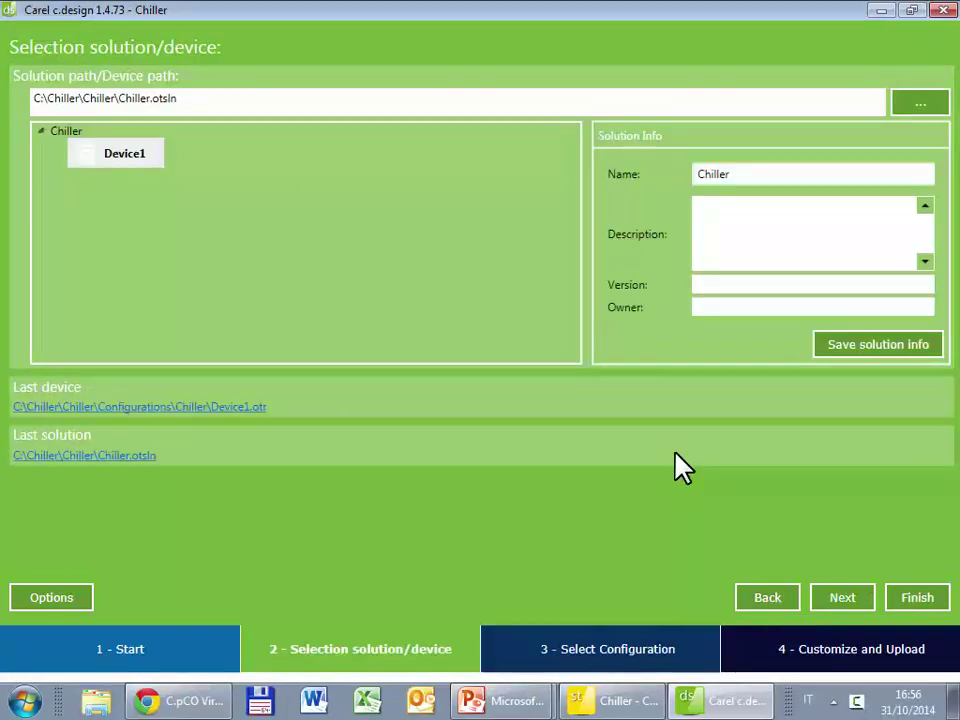
{"action": "left_click", "coordinate": [845, 600]}
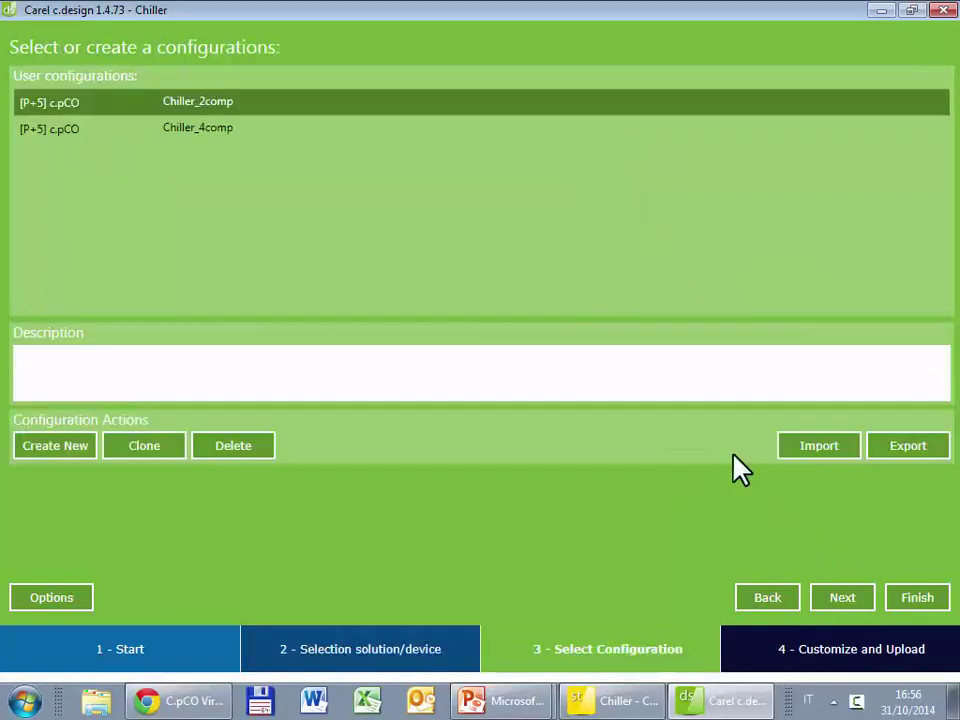
{"action": "left_click", "coordinate": [268, 129]}
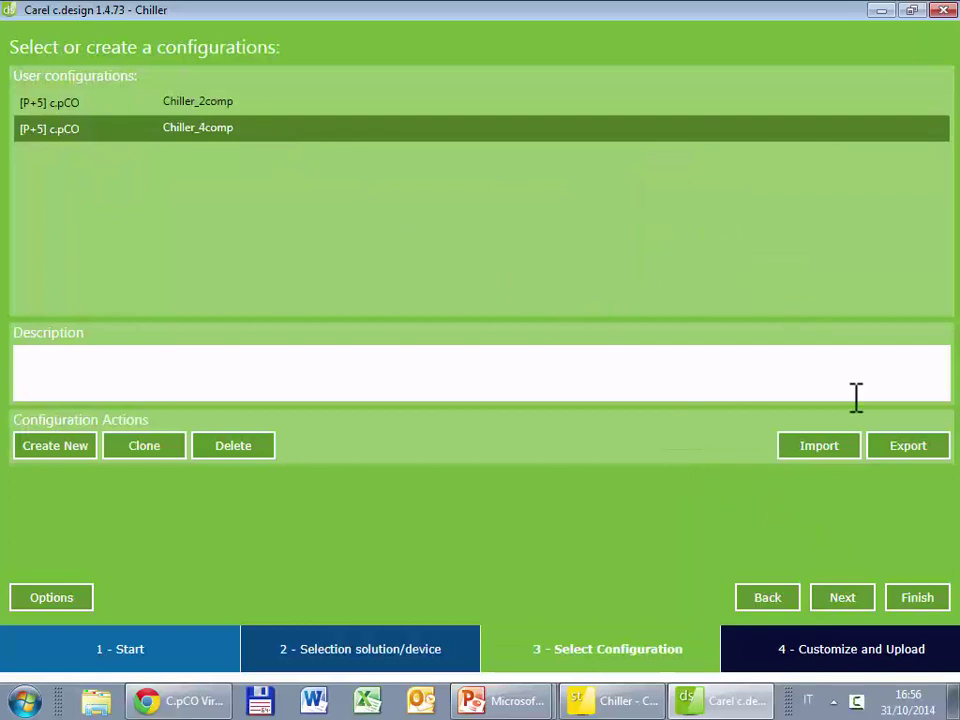
{"action": "left_click", "coordinate": [838, 597]}
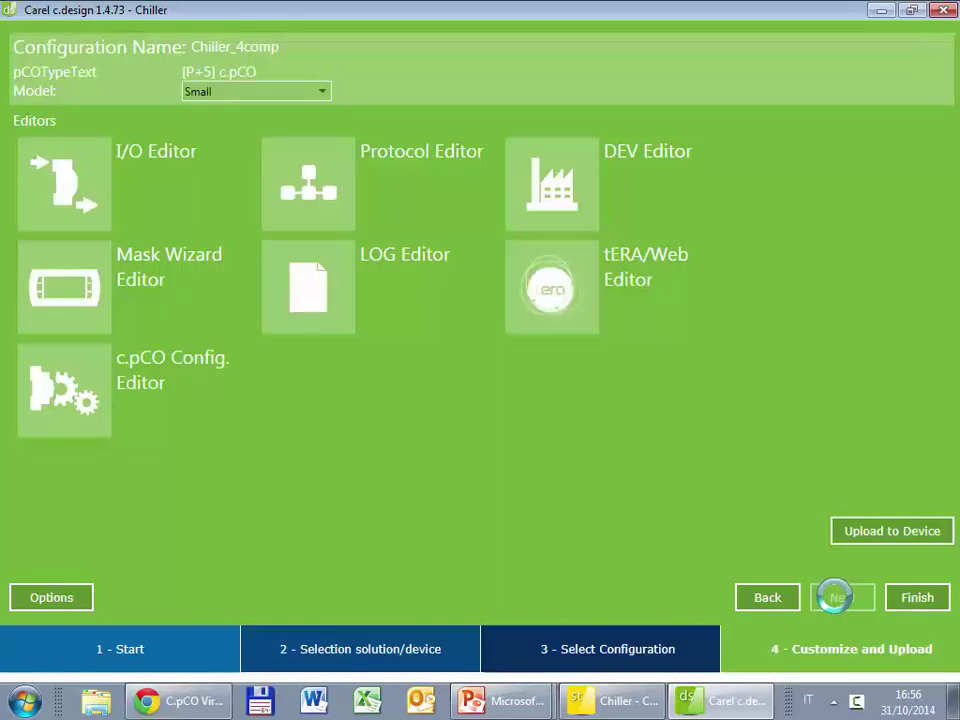
{"action": "left_click", "coordinate": [938, 535]}
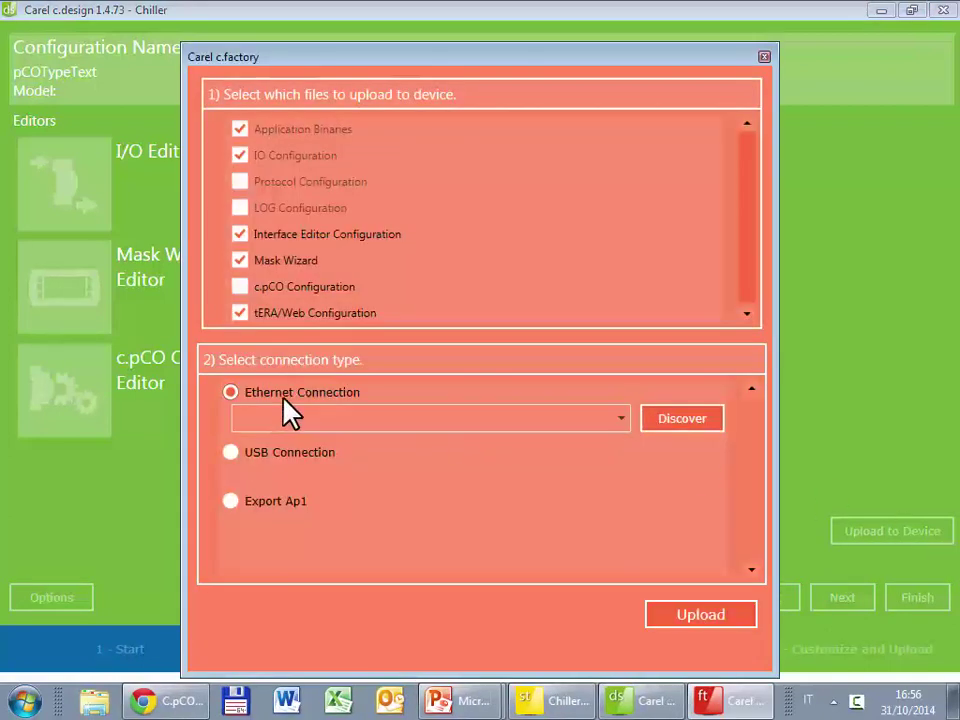
- Discover the Ethernet controller at 10.10.4.26 and upload the Chiller_4comp files to it, finishing with 0 errors
{"action": "left_click", "coordinate": [403, 420]}
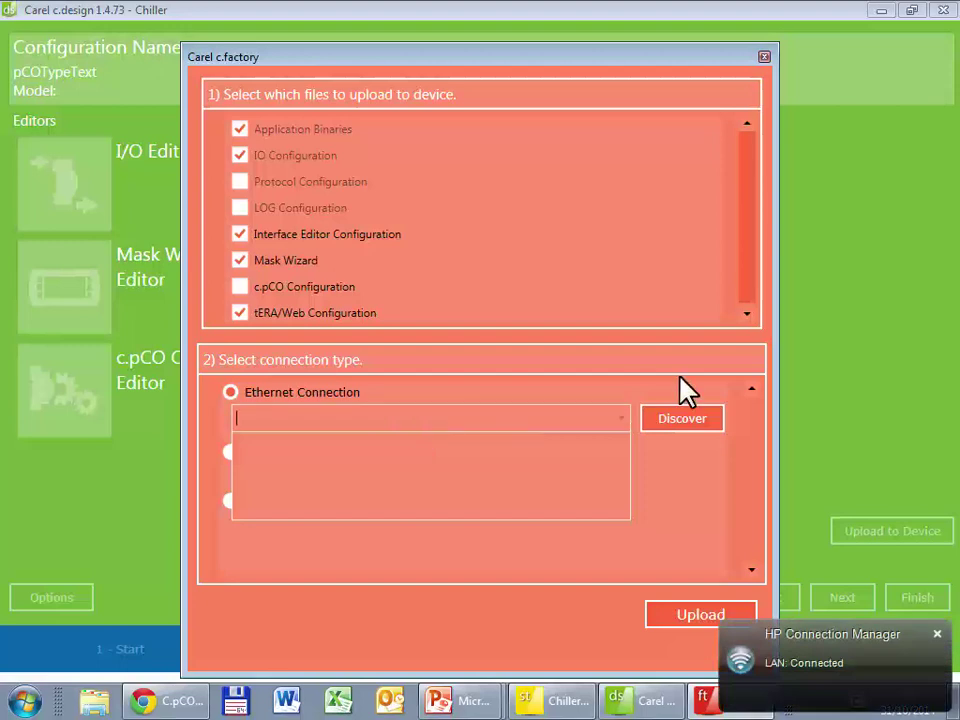
{"action": "left_click", "coordinate": [666, 420]}
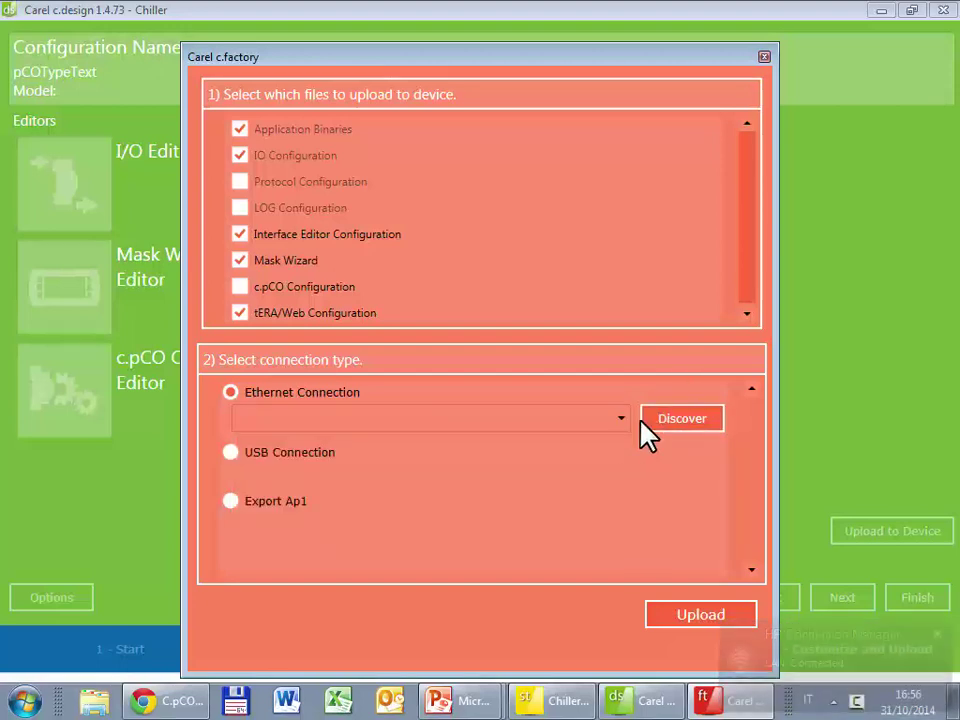
{"action": "left_click", "coordinate": [662, 420]}
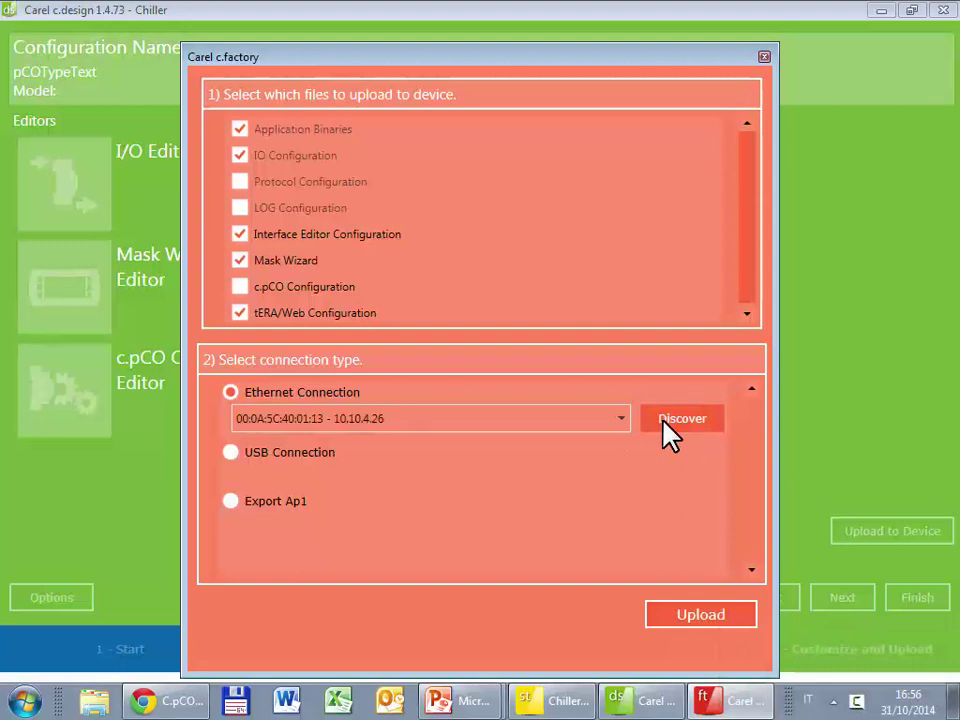
{"action": "left_click", "coordinate": [618, 420]}
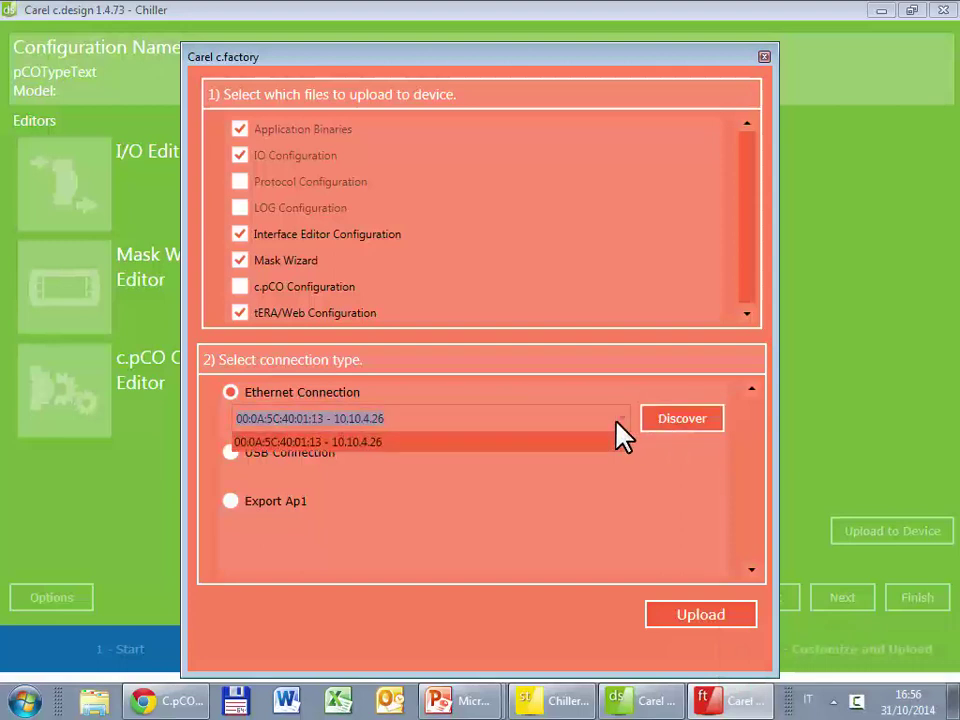
{"action": "left_click", "coordinate": [409, 440]}
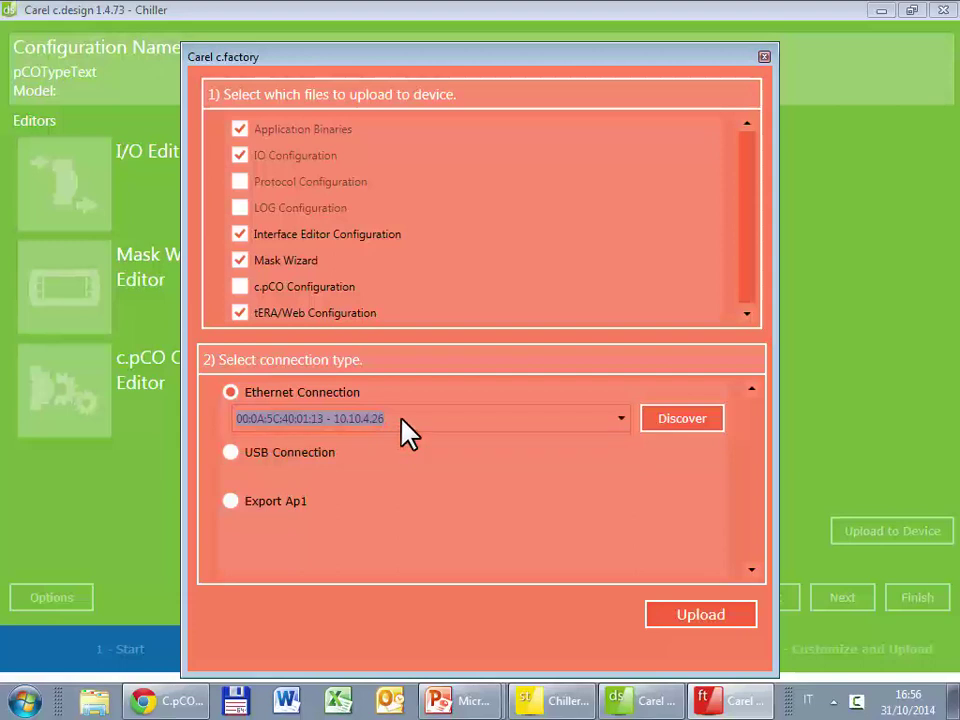
{"action": "left_click", "coordinate": [739, 619]}
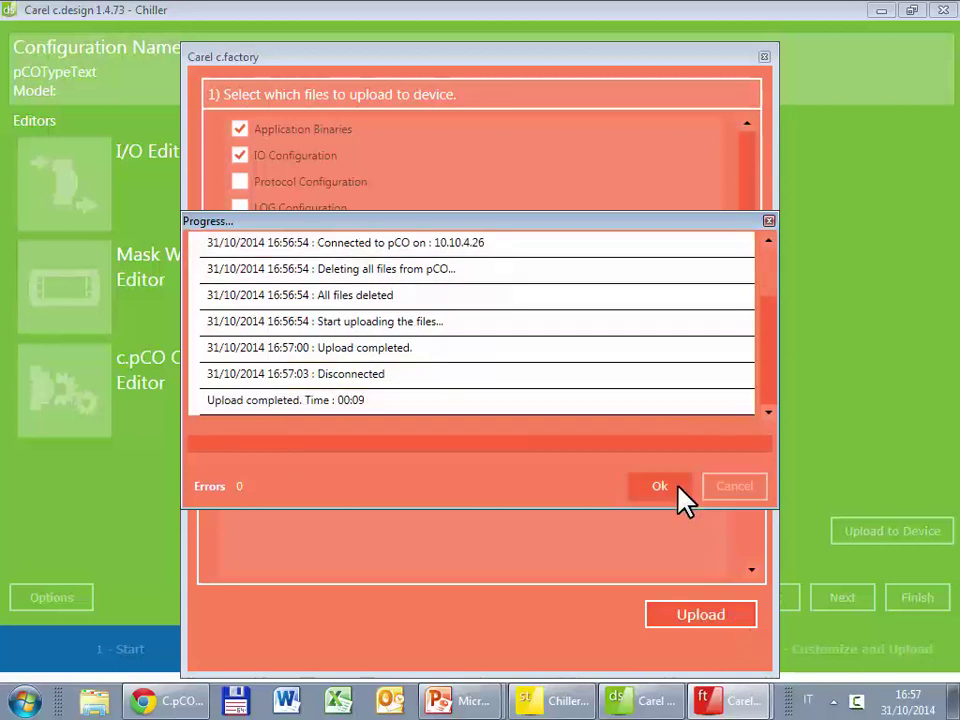
{"action": "left_click", "coordinate": [660, 490]}
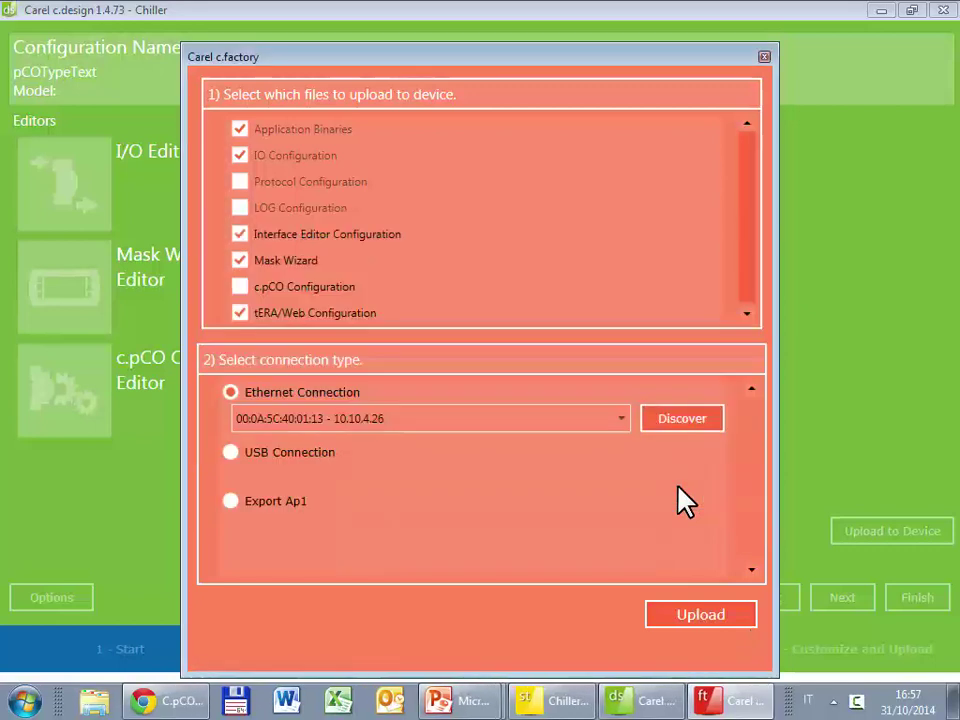
- Close the c.factory upload window and reload the C.pCO Virtual Display page at 10.10.4.26 in Chrome
{"action": "left_click", "coordinate": [766, 58]}
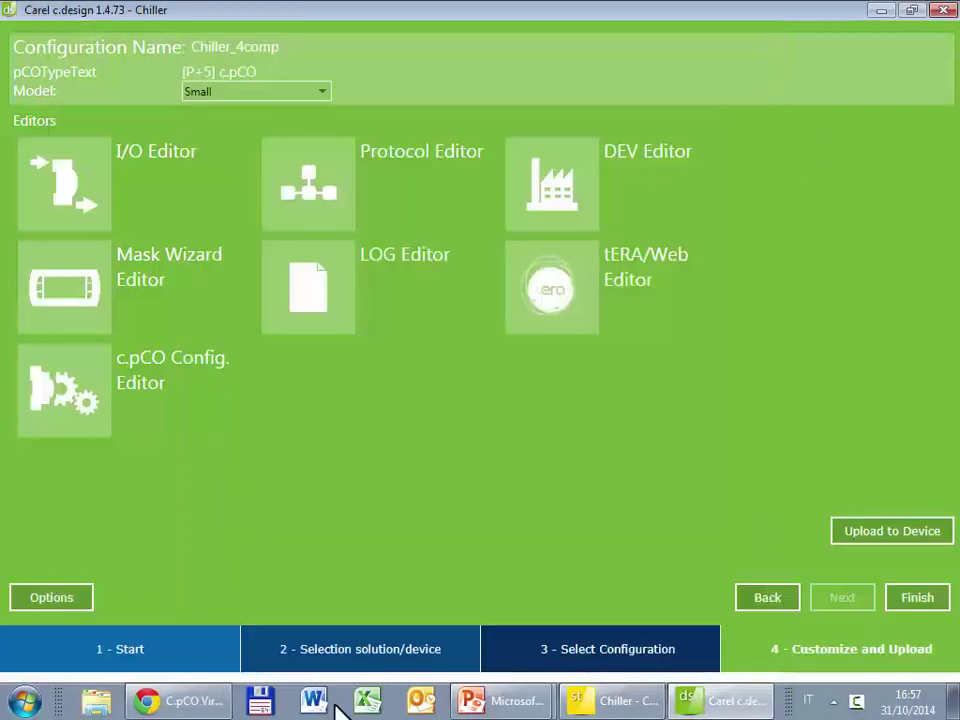
{"action": "left_click", "coordinate": [155, 703]}
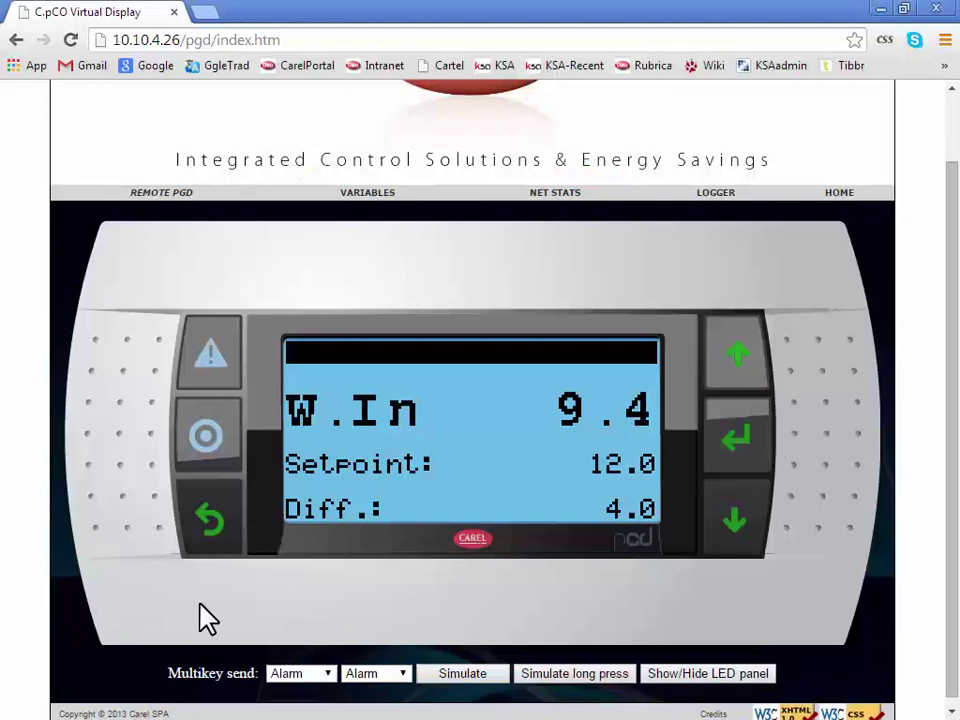
{"action": "left_click", "coordinate": [71, 40]}
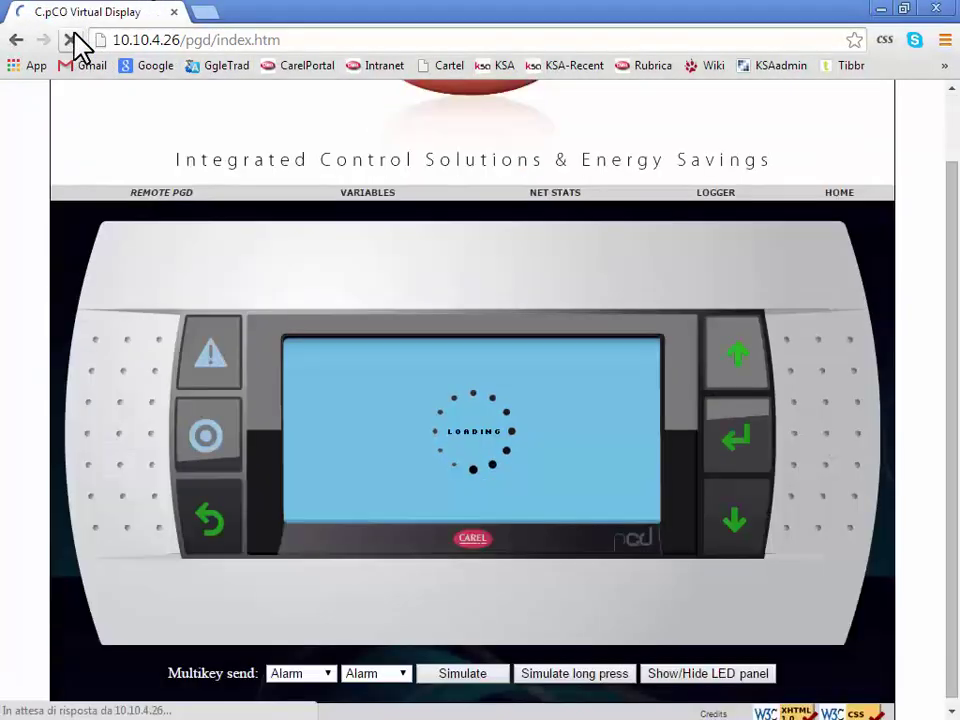